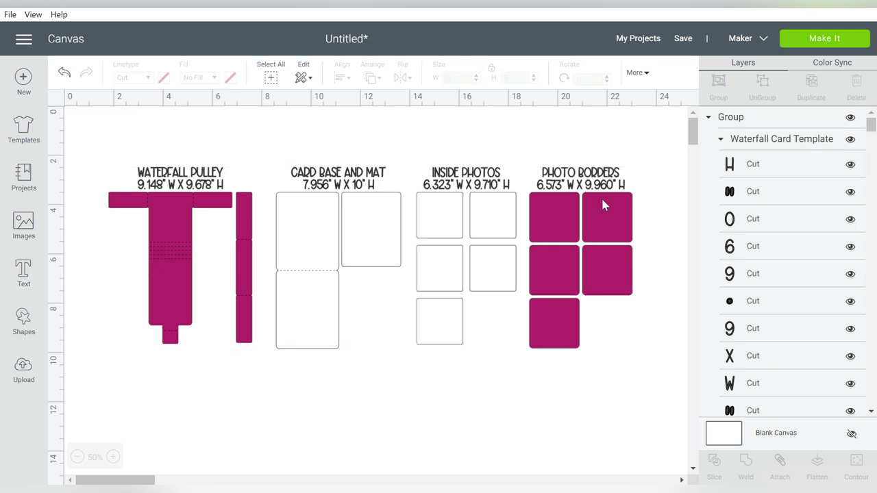
{"action": "key", "text": "Delete"}
{"action": "left_click", "coordinate": [481, 218]}
{"action": "key", "text": "ctrl+z"}
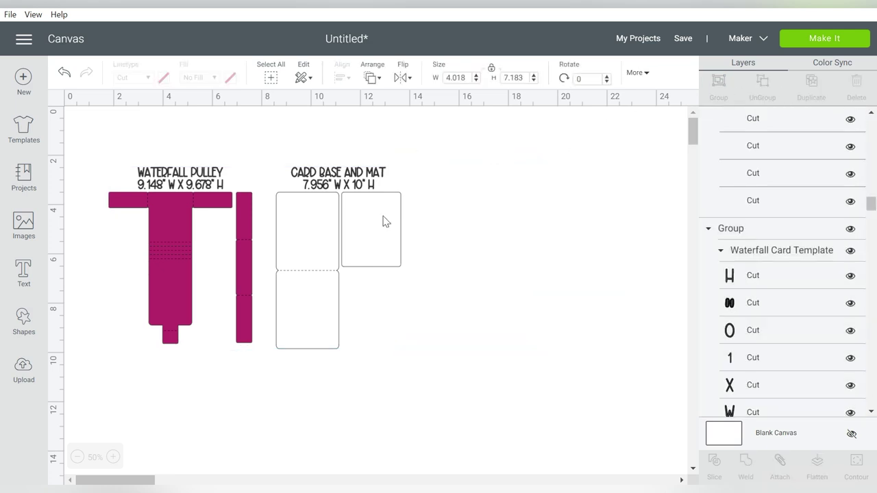
{"action": "left_click", "coordinate": [384, 221]}
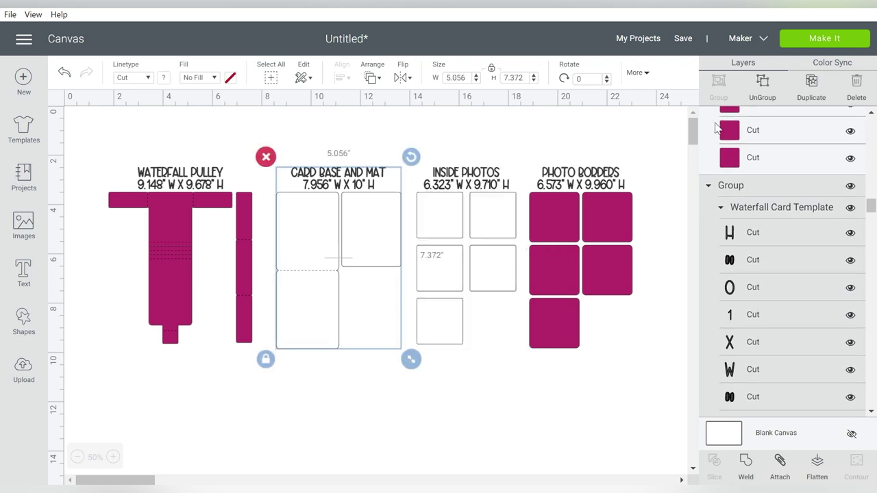
{"action": "key", "text": "Delete"}
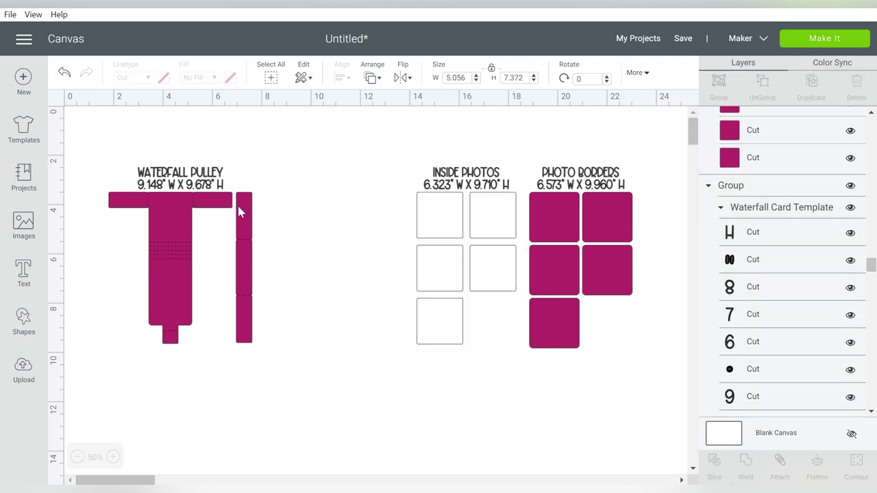
{"action": "key", "text": "ctrl+z"}
{"action": "left_click", "coordinate": [237, 204]}
{"action": "key", "text": "Delete"}
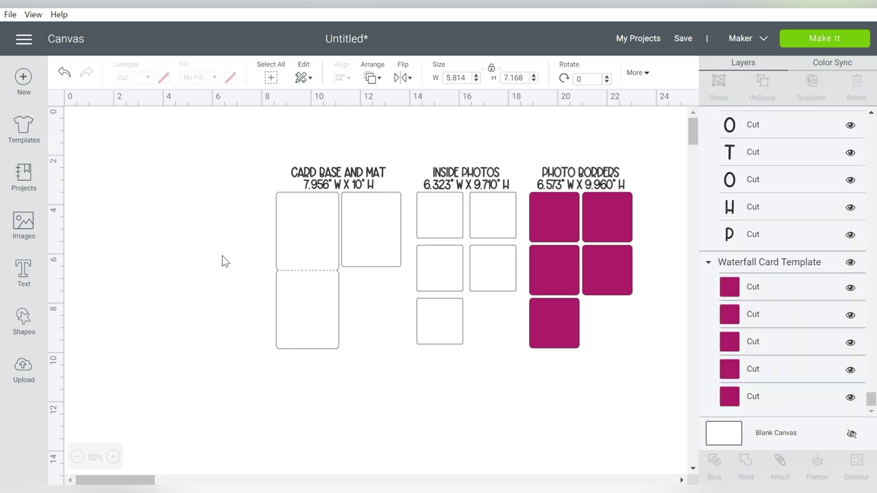
{"action": "key", "text": "ctrl+z"}
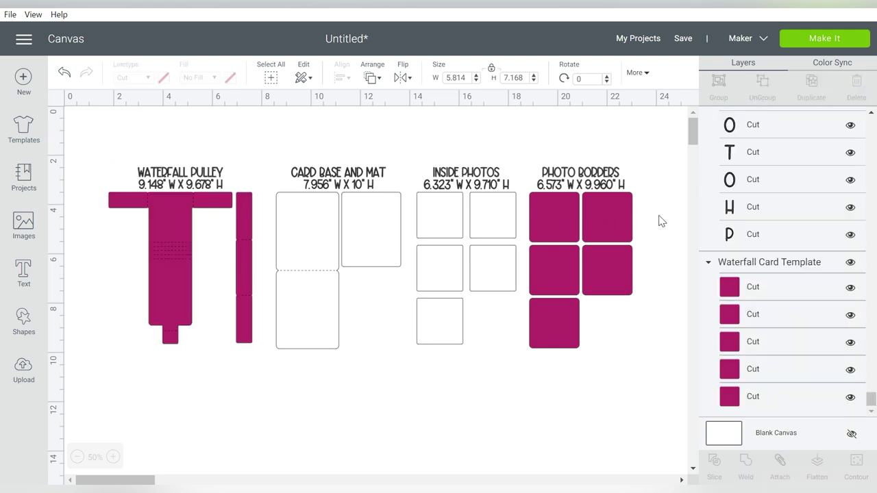
Resize the Photo Borders group to 6.573" wide and 9.960" high
{"action": "left_click_drag", "start_coordinate": [659, 213], "coordinate": [556, 347]}
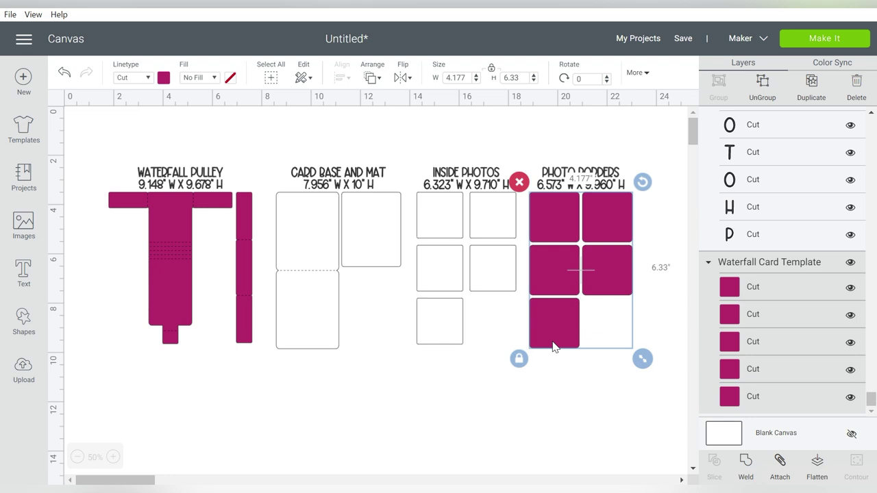
{"action": "left_click", "coordinate": [454, 78]}
{"action": "type", "text": "6.573"}
{"action": "key", "text": "Return"}
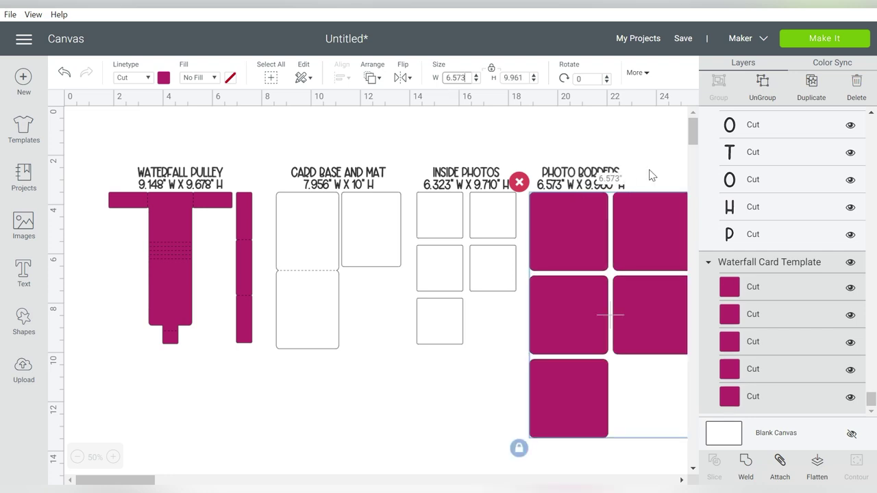
{"action": "left_click", "coordinate": [654, 173]}
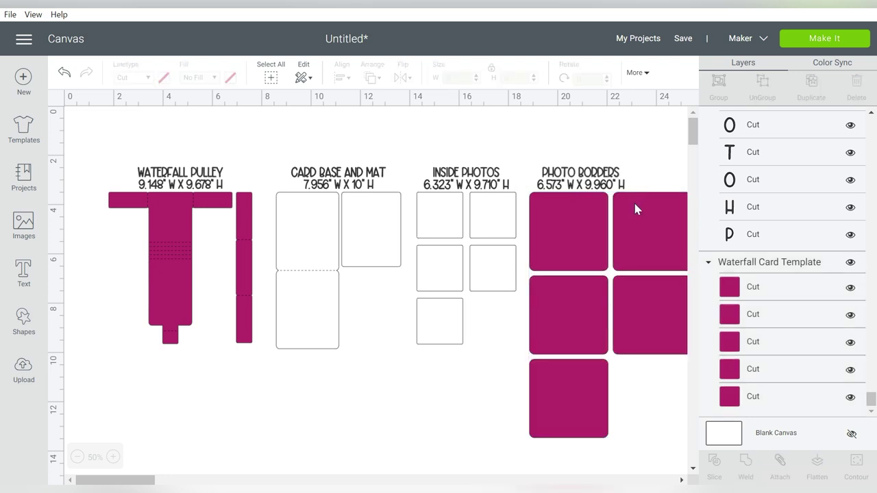
{"action": "left_click", "coordinate": [636, 334]}
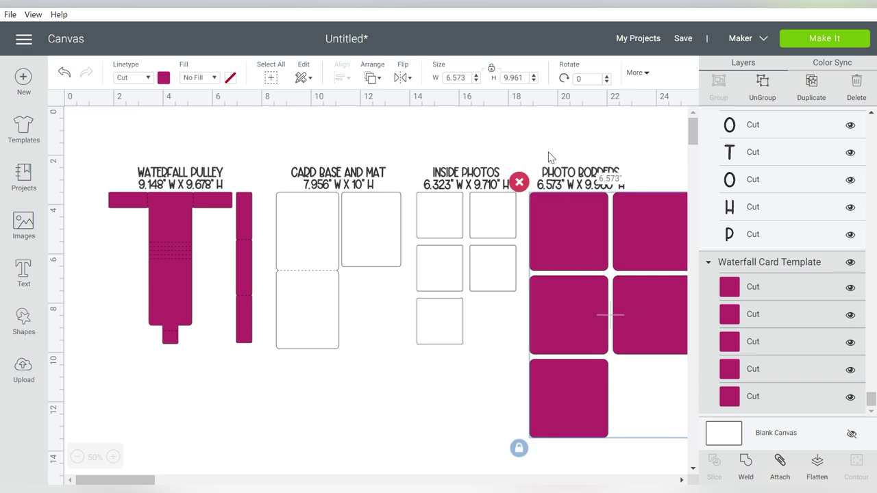
{"action": "left_click", "coordinate": [524, 78]}
{"action": "type", "text": "9.960"}
Resize the Inside Photos group of white squares to 6.323" wide and 9.710" high
{"action": "left_click", "coordinate": [477, 217]}
{"action": "left_click", "coordinate": [478, 217]}
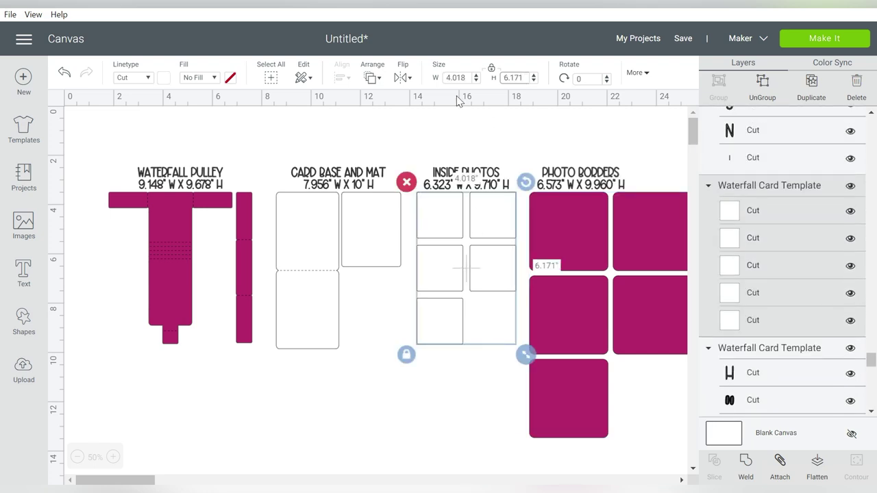
{"action": "left_click", "coordinate": [457, 78]}
{"action": "type", "text": "6.323"}
{"action": "key", "text": "Return"}
{"action": "left_click", "coordinate": [526, 79]}
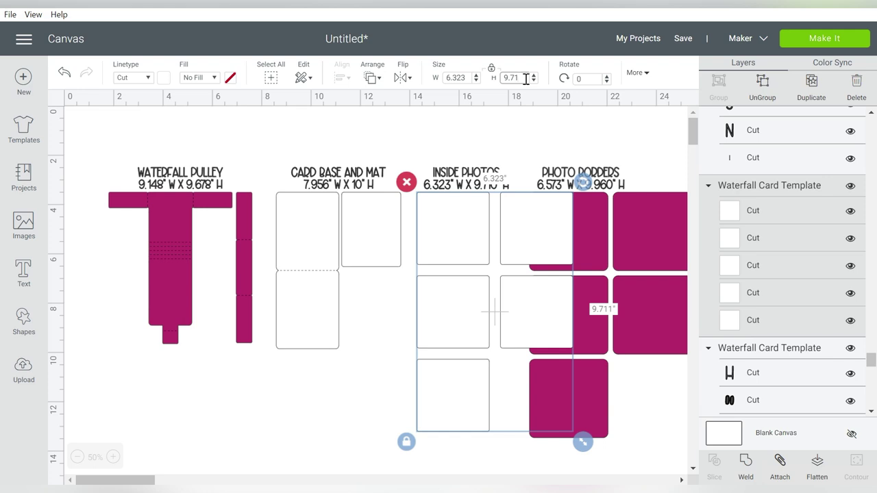
{"action": "type", "text": "0"}
{"action": "key", "text": "Return"}
Set the width of the Card Base and Mat group to 7.956" with proportions locked
{"action": "left_click", "coordinate": [363, 247]}
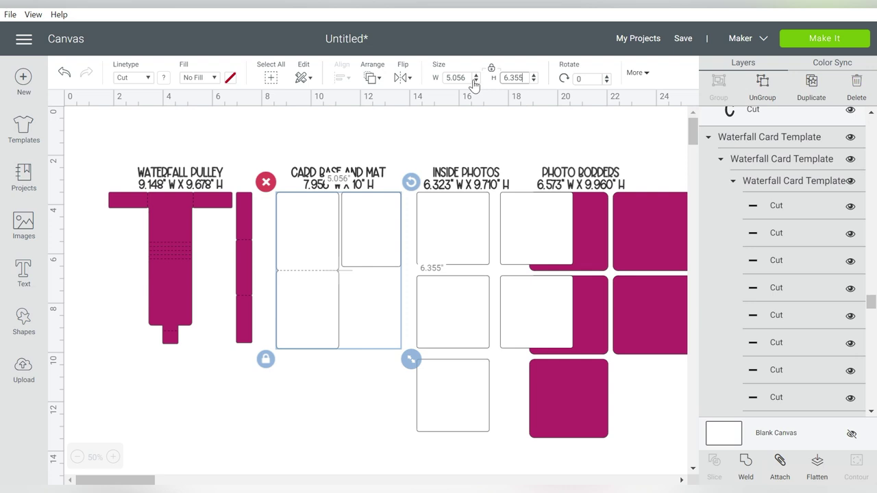
{"action": "left_click", "coordinate": [464, 77]}
{"action": "type", "text": "7"}
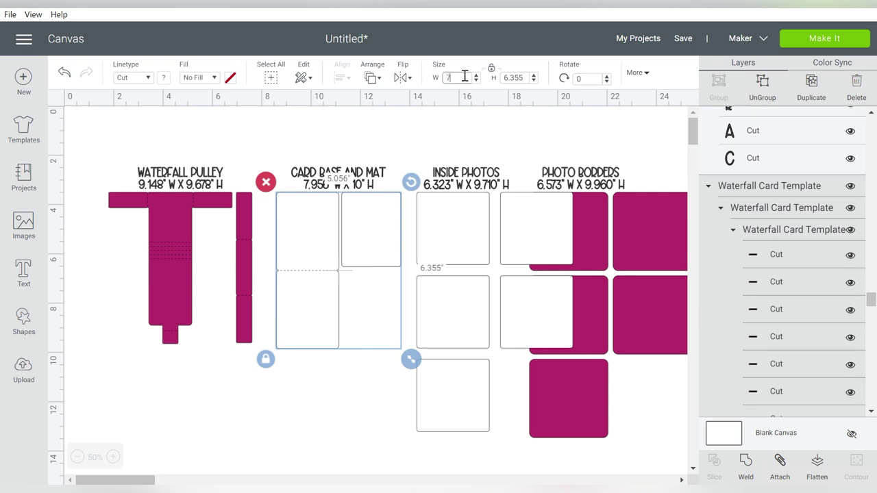
{"action": "type", "text": ".956"}
{"action": "key", "text": "Tab"}
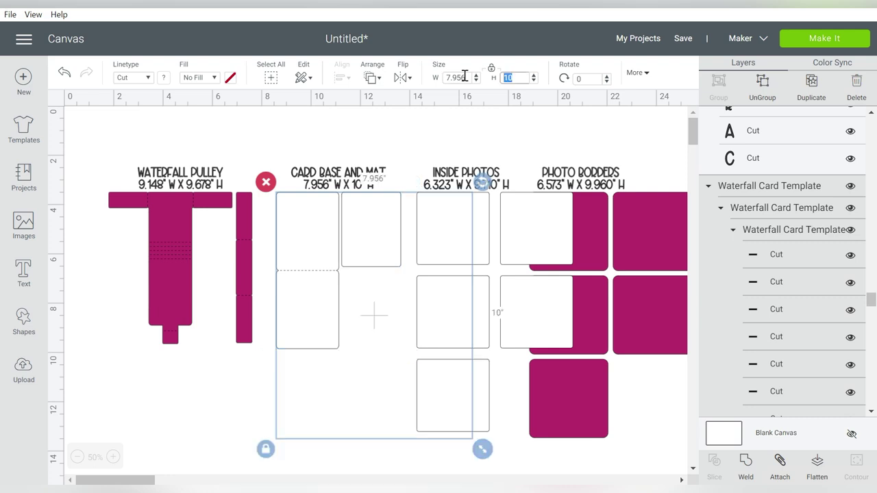
Set the width of the Waterfall Pulley group to 9.148" with proportions locked
{"action": "left_click", "coordinate": [150, 237]}
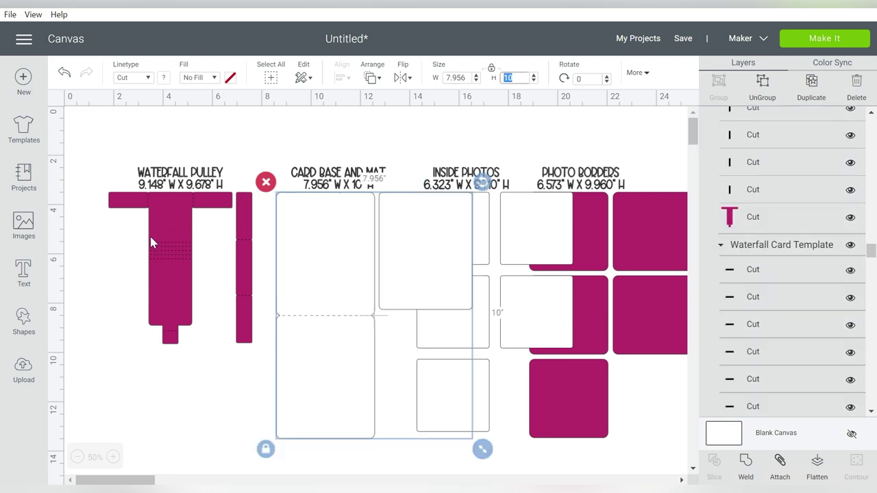
{"action": "double_click", "coordinate": [469, 79]}
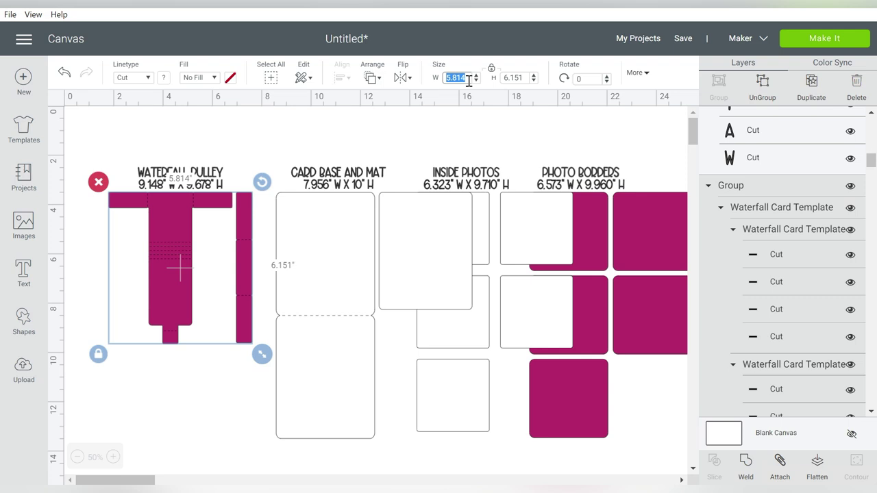
{"action": "type", "text": "9.148"}
{"action": "key", "text": "Tab"}
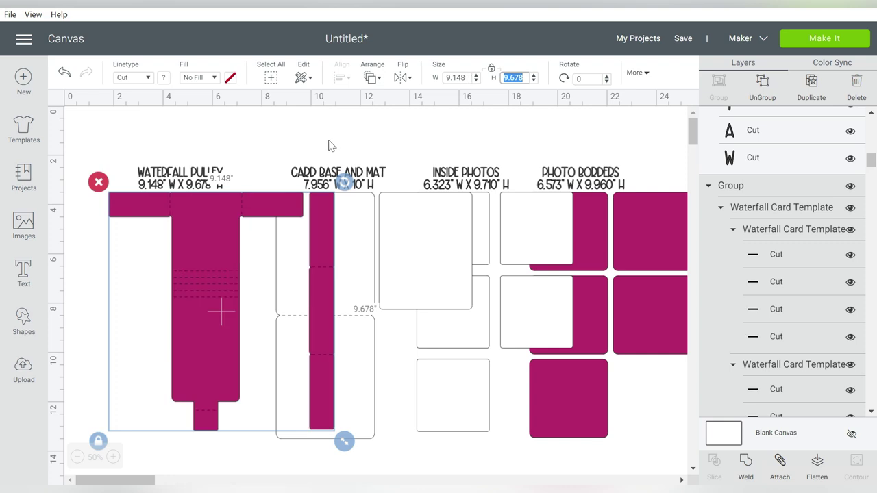
Delete all four title and size text labels above the template pieces
{"action": "left_click", "coordinate": [186, 112]}
{"action": "left_click_drag", "start_coordinate": [167, 124], "coordinate": [607, 185]}
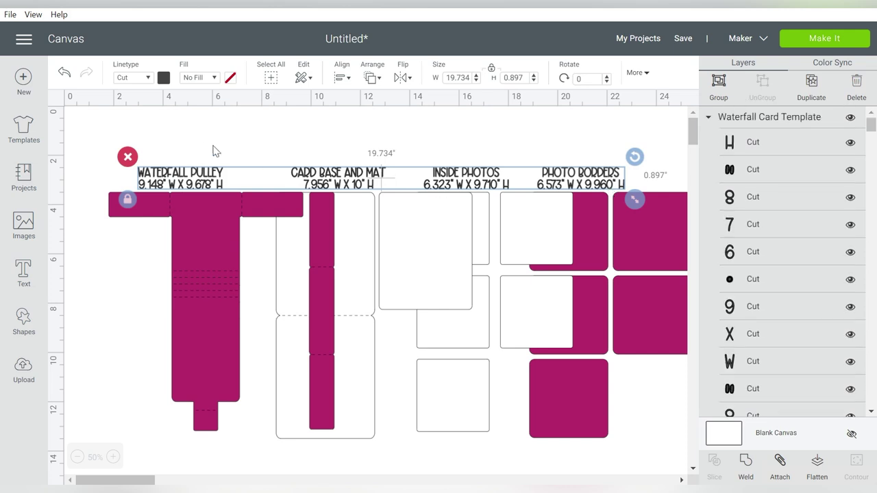
{"action": "left_click", "coordinate": [128, 157]}
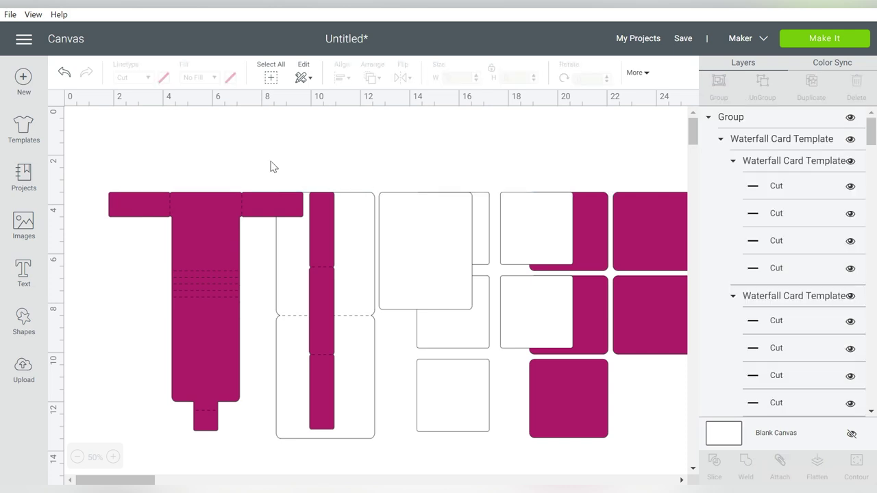
Move the waterfall pulley pieces up and slightly left on the canvas, and send the project to mat preparation
{"action": "left_click", "coordinate": [233, 208]}
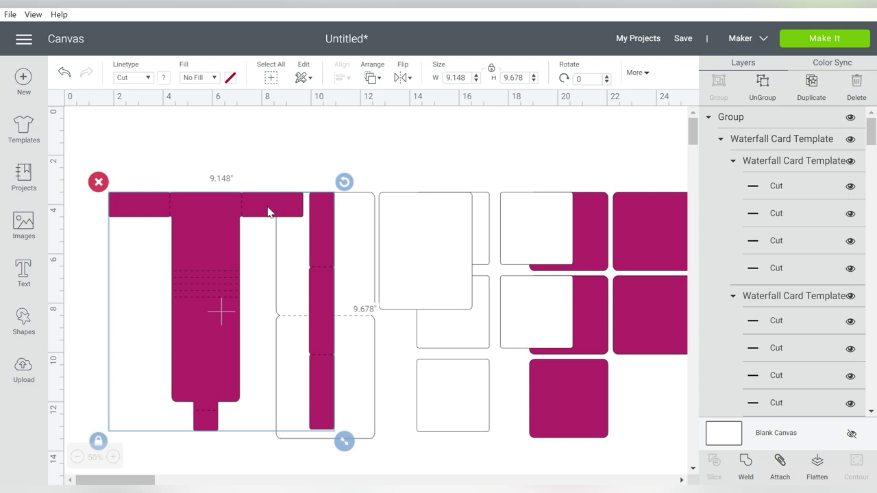
{"action": "left_click_drag", "start_coordinate": [270, 211], "coordinate": [252, 155]}
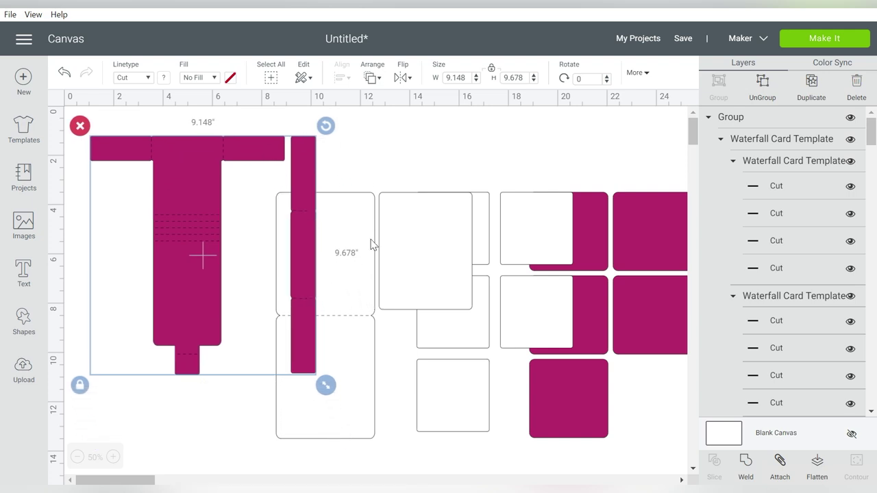
{"action": "left_click", "coordinate": [809, 42]}
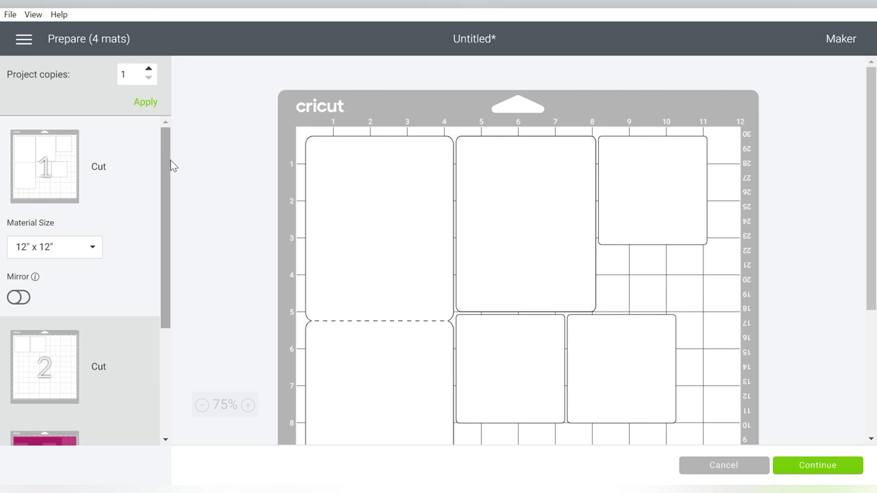
Set the material size of mat 1 to 8.5" x 11" (Letter) and display mat 2
{"action": "left_click_drag", "start_coordinate": [170, 184], "coordinate": [174, 153]}
{"action": "left_click", "coordinate": [57, 248]}
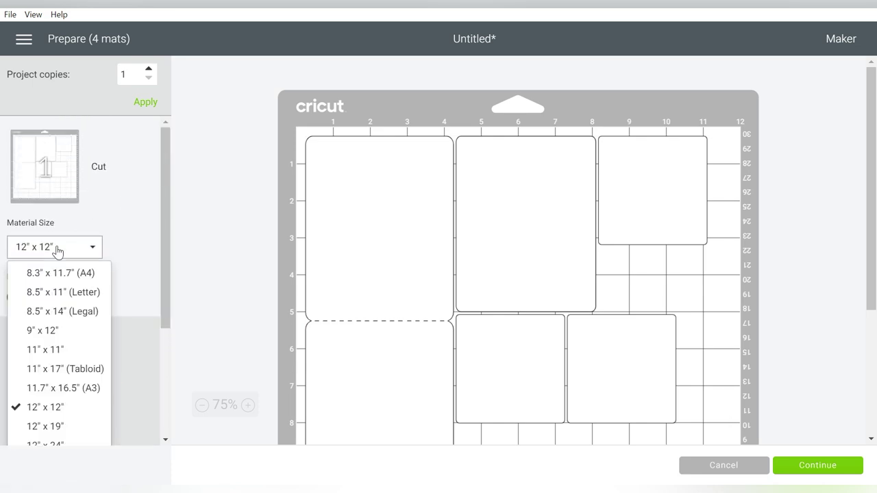
{"action": "left_click", "coordinate": [58, 292]}
{"action": "left_click_drag", "start_coordinate": [163, 205], "coordinate": [153, 315]}
{"action": "left_click", "coordinate": [36, 186]}
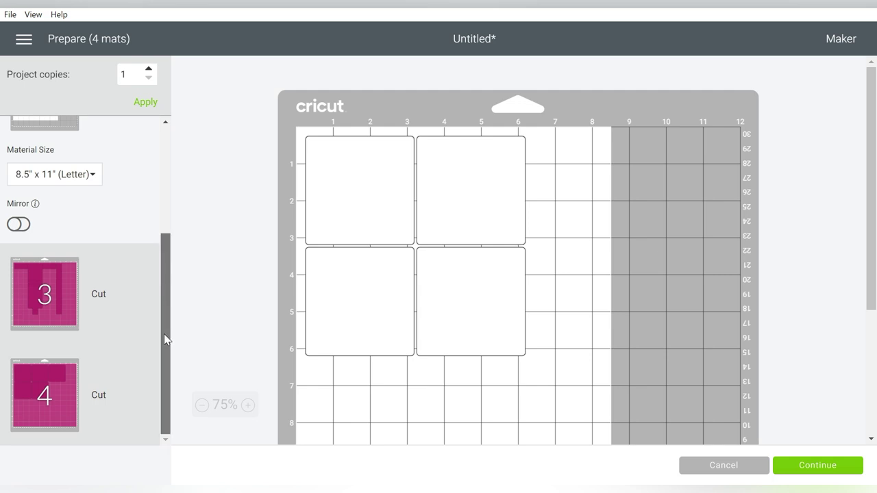
Set the material size of mat 3, which holds the pulley pieces, to 8.5" x 11" (Letter)
{"action": "left_click", "coordinate": [51, 281]}
{"action": "left_click", "coordinate": [53, 275]}
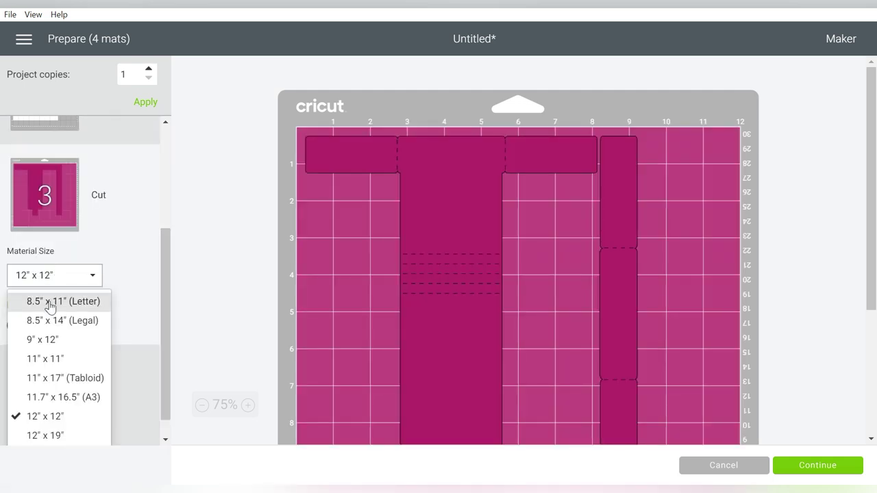
{"action": "left_click", "coordinate": [52, 303]}
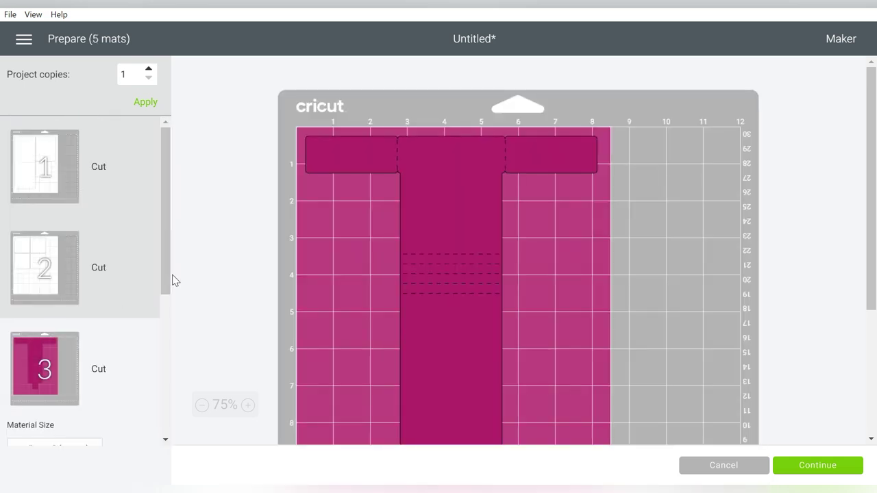
Move the lone photo border square from mat 5 onto mat 4
{"action": "left_click_drag", "start_coordinate": [169, 260], "coordinate": [162, 430]}
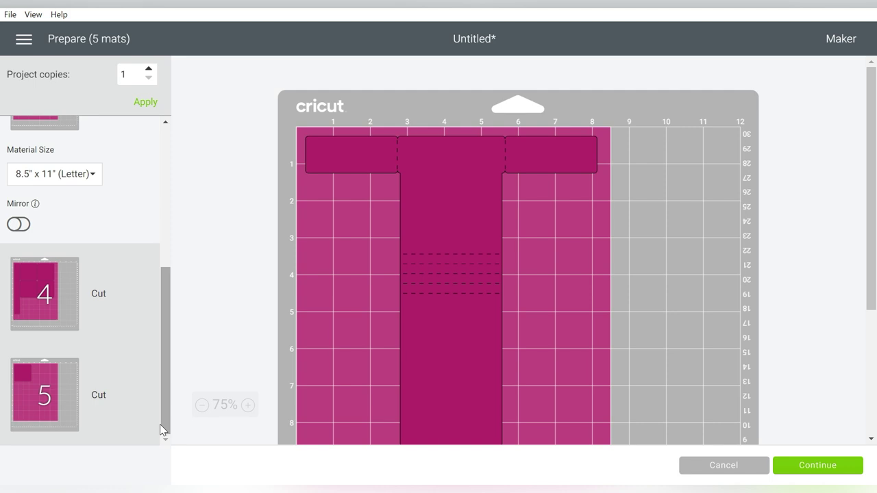
{"action": "left_click", "coordinate": [32, 380]}
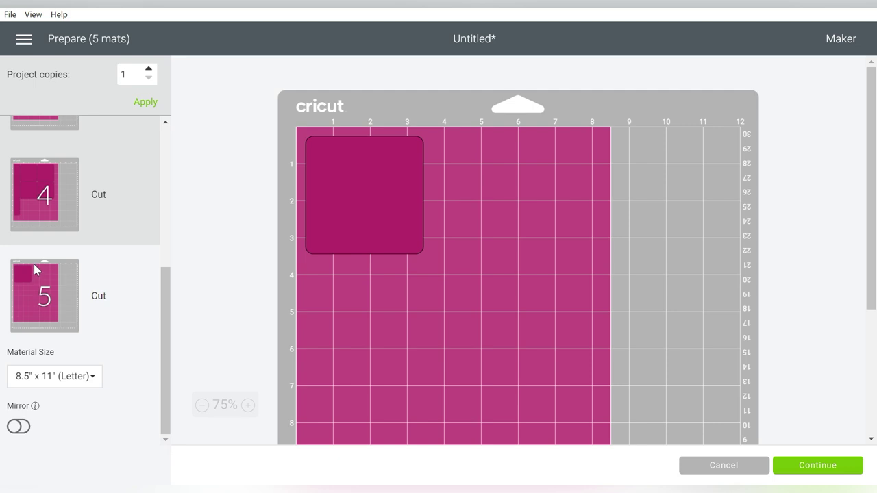
{"action": "left_click", "coordinate": [323, 157]}
{"action": "left_click", "coordinate": [297, 129]}
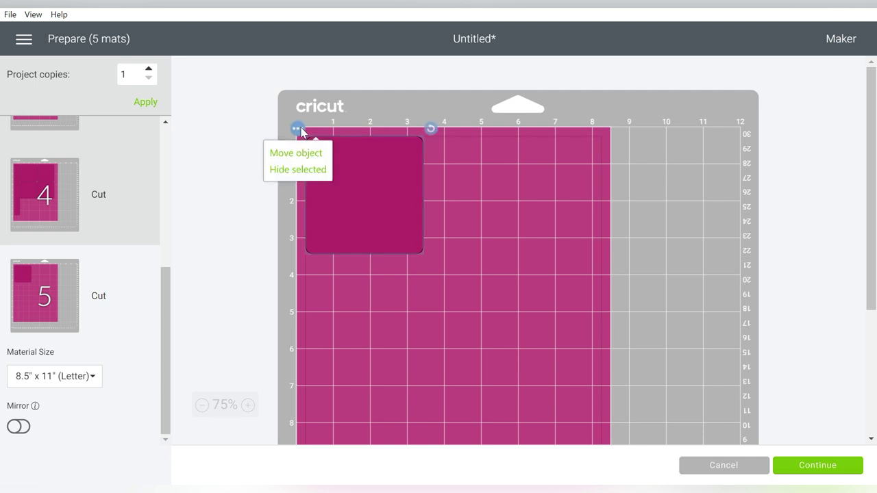
{"action": "left_click", "coordinate": [309, 154]}
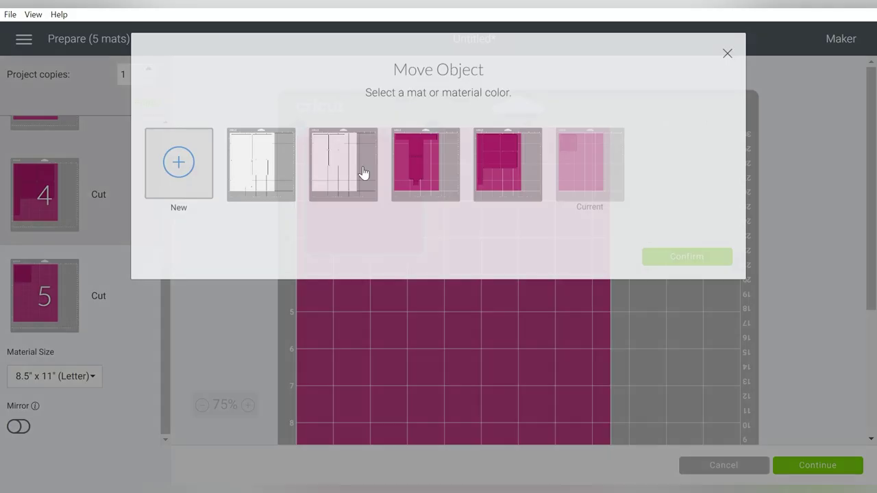
{"action": "left_click", "coordinate": [521, 183]}
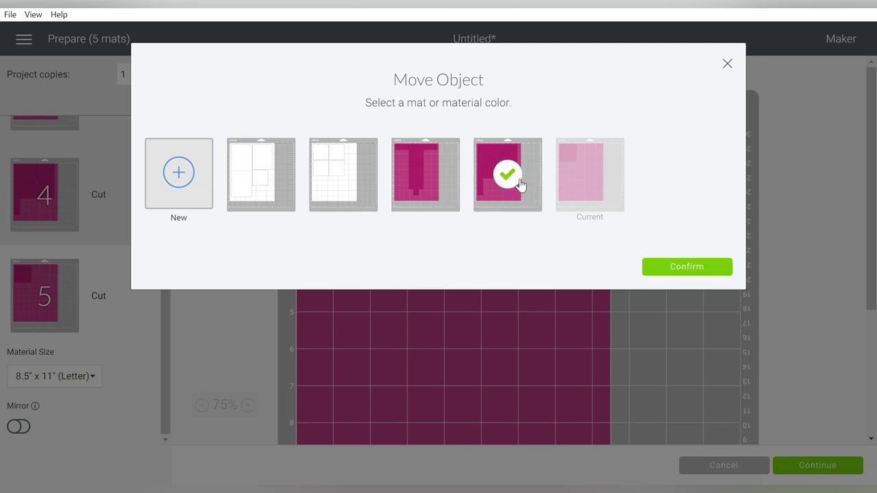
{"action": "left_click", "coordinate": [677, 268]}
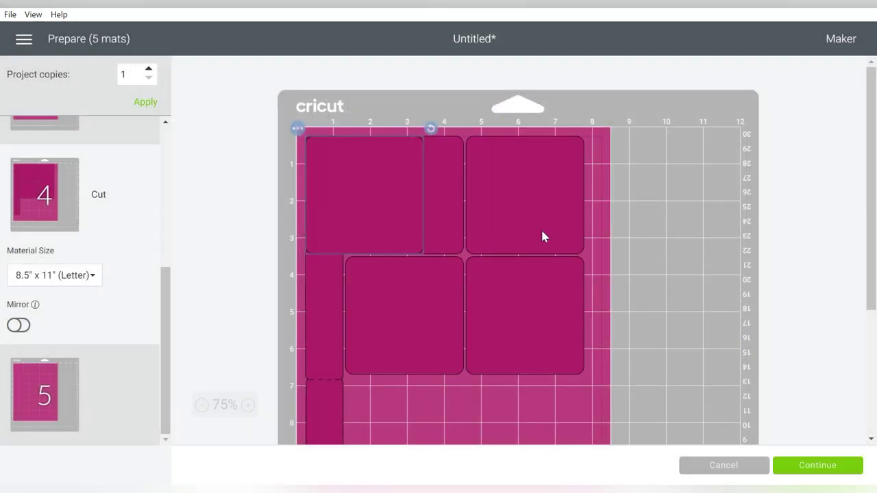
Place the moved square in the free space on mat 4 directly below the right-hand column of squares, and display mat 5
{"action": "left_click_drag", "start_coordinate": [394, 222], "coordinate": [484, 379]}
{"action": "left_click_drag", "start_coordinate": [873, 275], "coordinate": [874, 388]}
{"action": "left_click_drag", "start_coordinate": [498, 221], "coordinate": [557, 269]}
{"action": "left_click", "coordinate": [600, 257]}
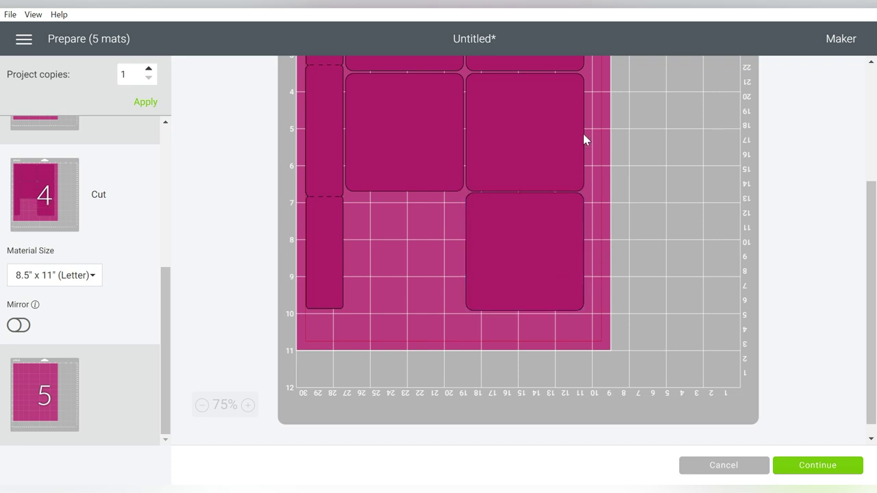
{"action": "left_click", "coordinate": [74, 397]}
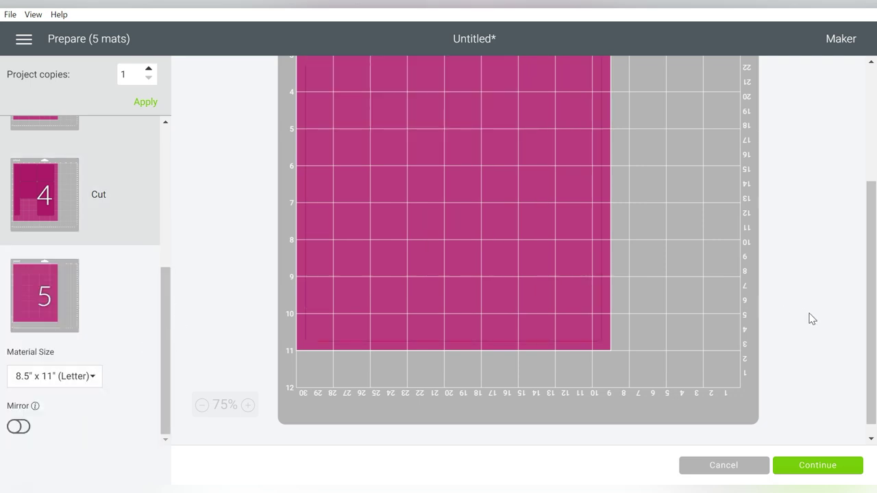
{"action": "scroll", "coordinate": [871, 319], "scroll_direction": "up", "scroll_amount": 3}
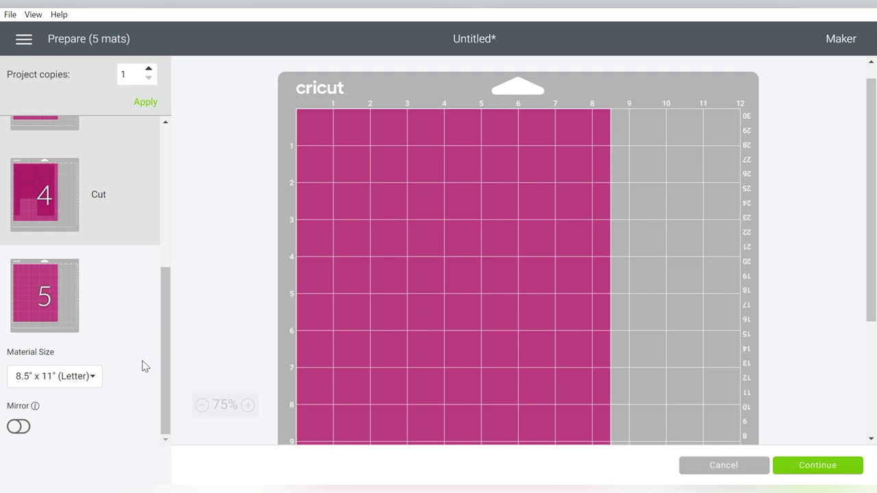
Review the piece layouts on mats 1 and 2 in the cut preview
{"action": "left_click_drag", "start_coordinate": [165, 358], "coordinate": [161, 192]}
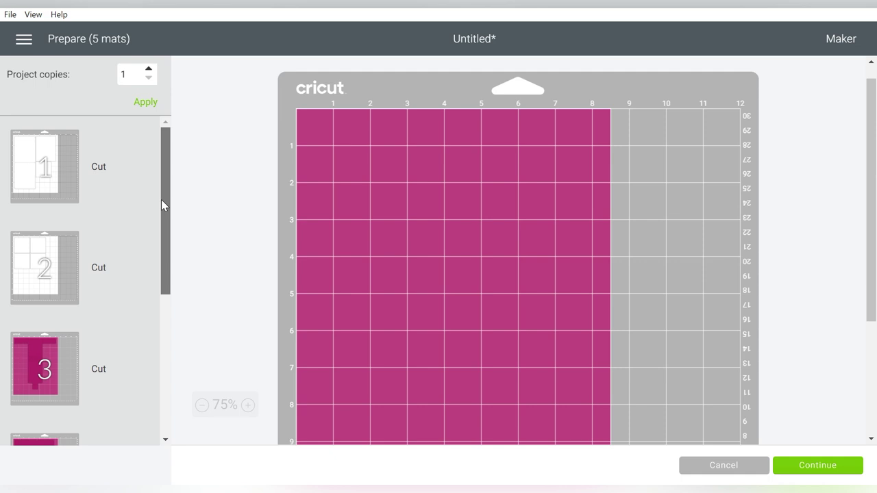
{"action": "left_click", "coordinate": [24, 167]}
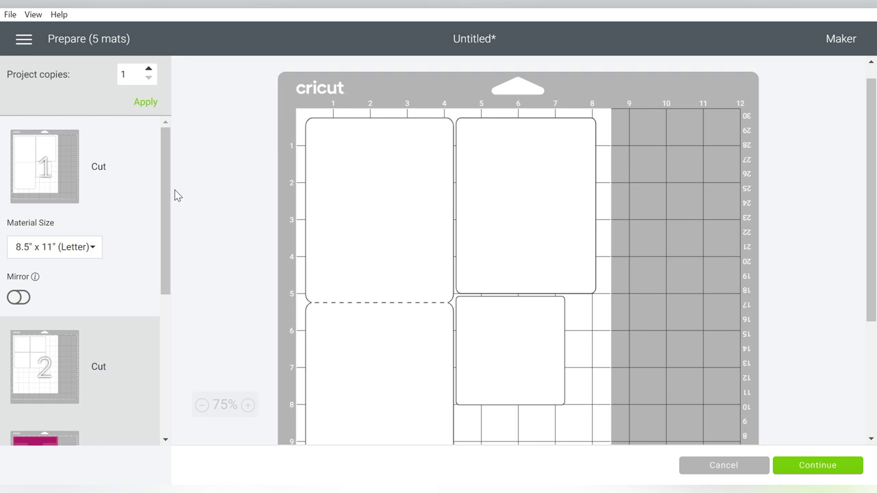
{"action": "left_click_drag", "start_coordinate": [166, 194], "coordinate": [78, 283]}
{"action": "left_click", "coordinate": [72, 244]}
{"action": "left_click", "coordinate": [78, 283]}
{"action": "left_click", "coordinate": [66, 366]}
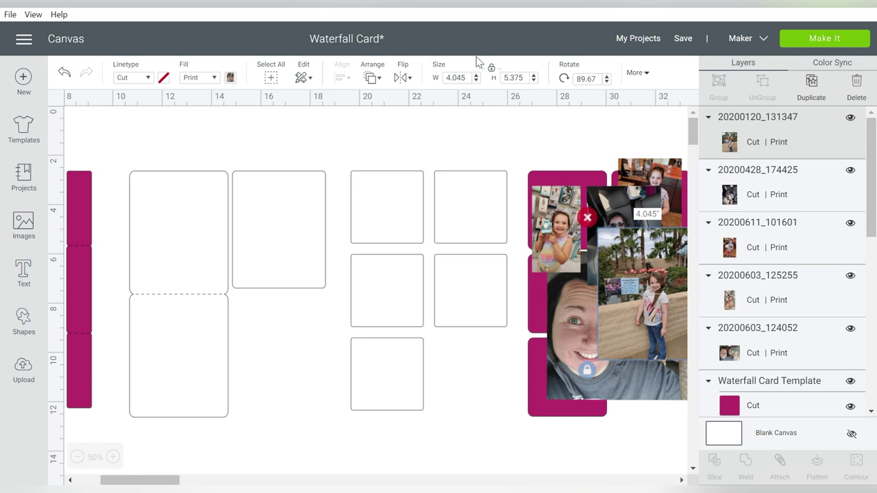
Ungroup the five white photo squares and change their linetype from Cut to Score
{"action": "left_click", "coordinate": [392, 222]}
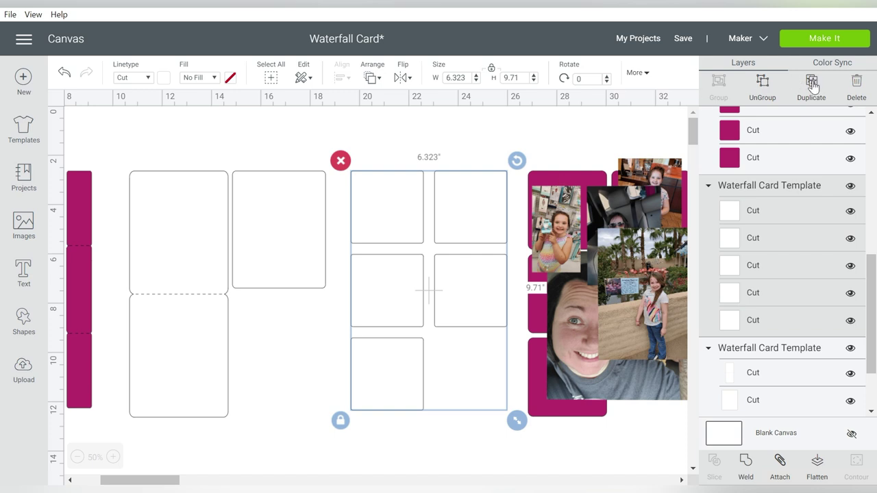
{"action": "left_click", "coordinate": [762, 86]}
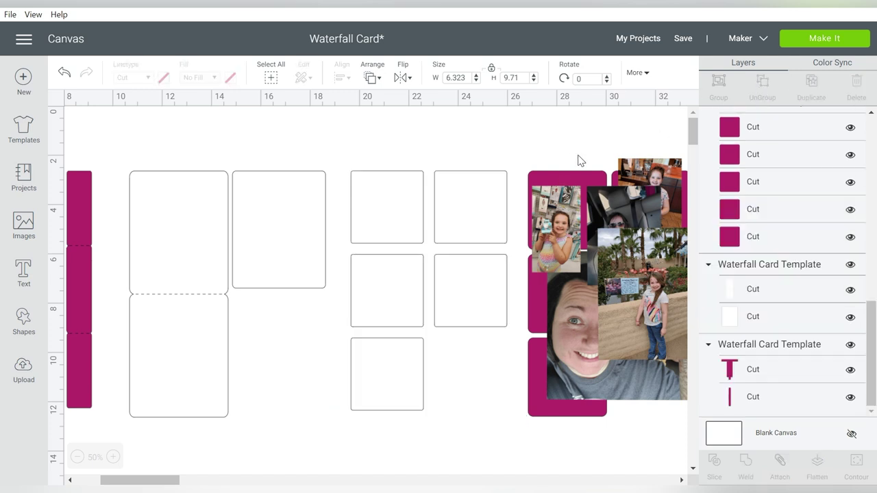
{"action": "left_click_drag", "start_coordinate": [470, 147], "coordinate": [377, 370]}
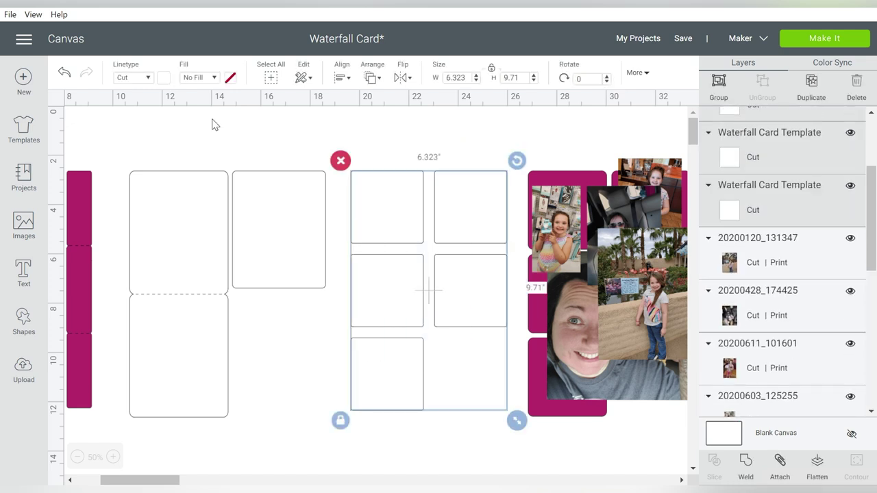
{"action": "left_click", "coordinate": [148, 79]}
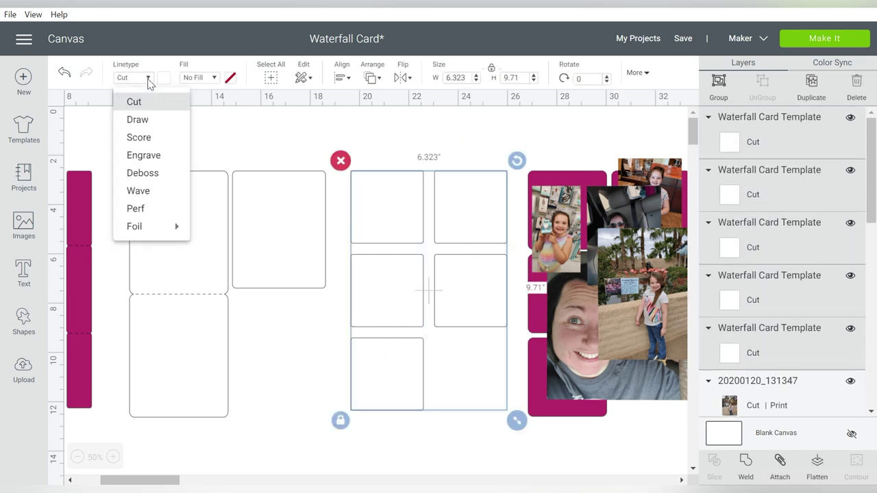
{"action": "left_click", "coordinate": [141, 139]}
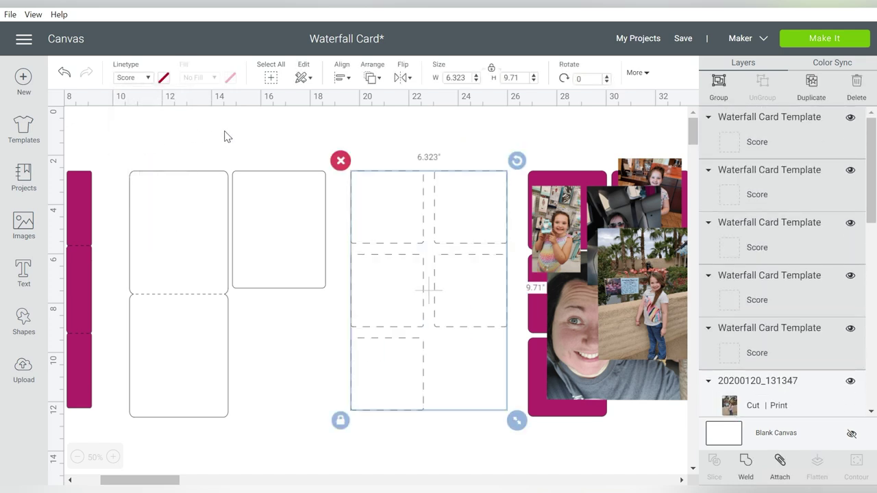
{"action": "left_click", "coordinate": [517, 183]}
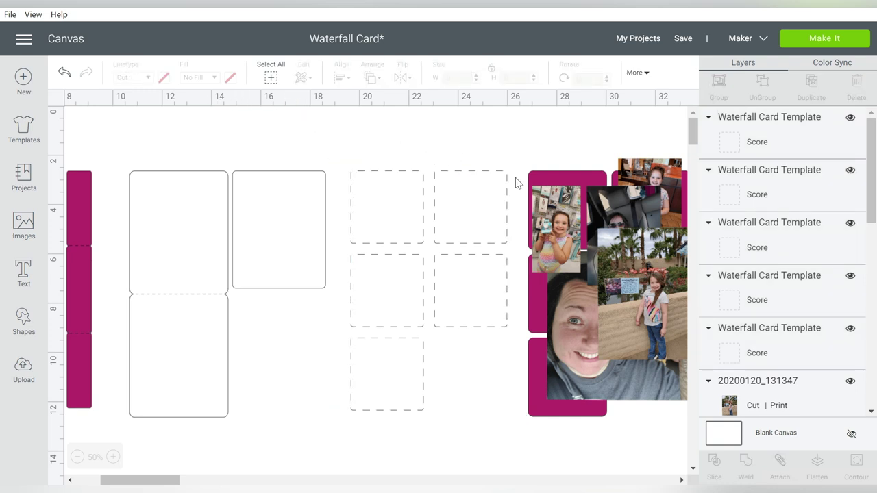
Place photo 20200428_174425 over the upper-right dashed square and enlarge it to about 3.6 x 4.8 inches so it covers the square
{"action": "left_click_drag", "start_coordinate": [624, 223], "coordinate": [463, 197]}
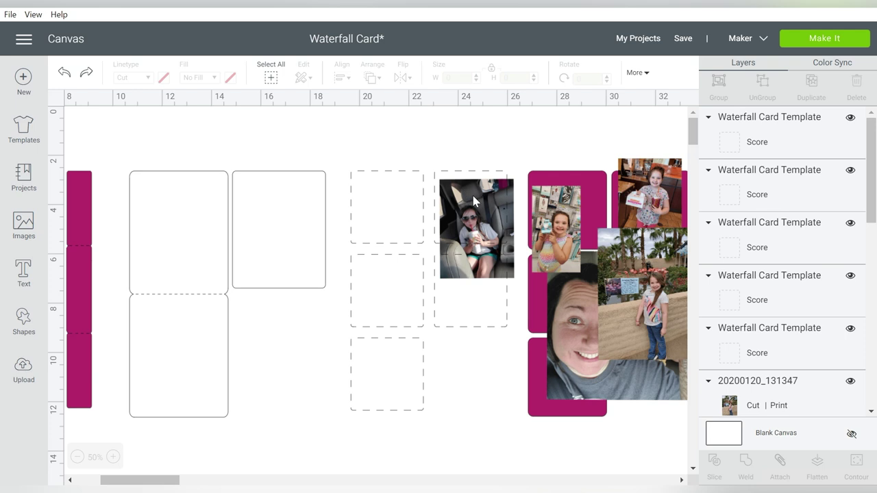
{"action": "left_click", "coordinate": [468, 216]}
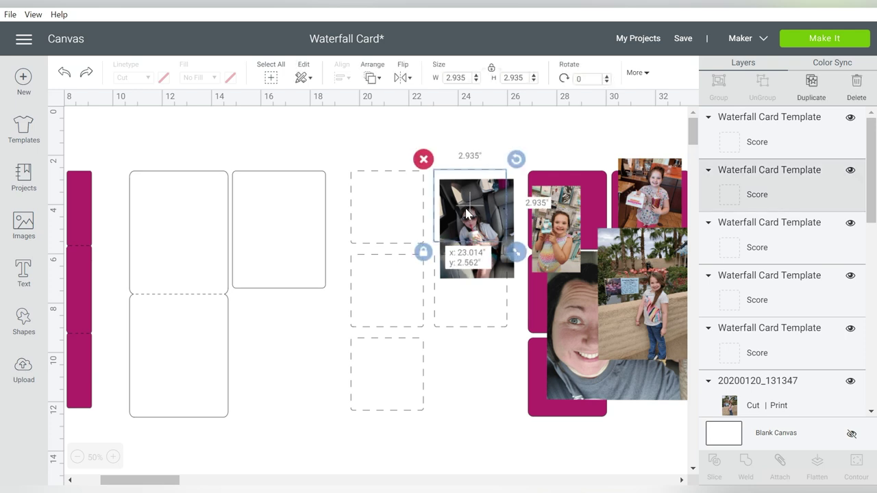
{"action": "left_click", "coordinate": [482, 277]}
{"action": "left_click", "coordinate": [513, 273]}
{"action": "left_click_drag", "start_coordinate": [516, 273], "coordinate": [507, 261]}
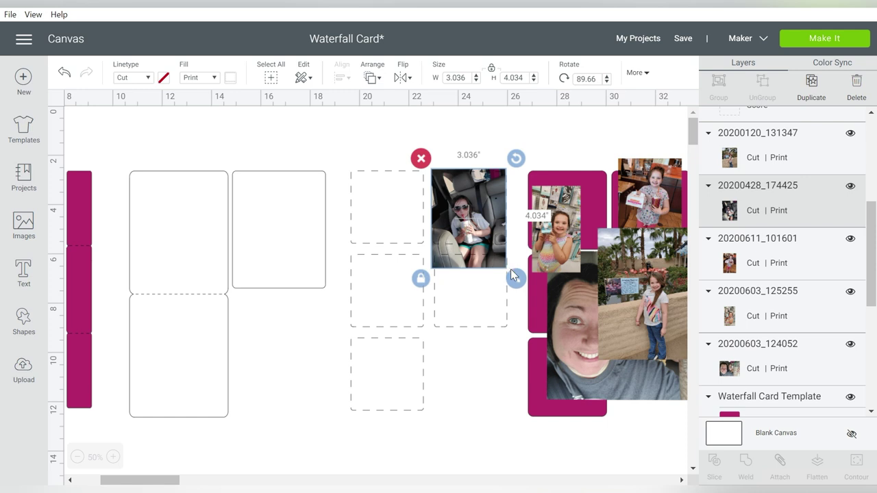
{"action": "left_click_drag", "start_coordinate": [520, 282], "coordinate": [514, 259]}
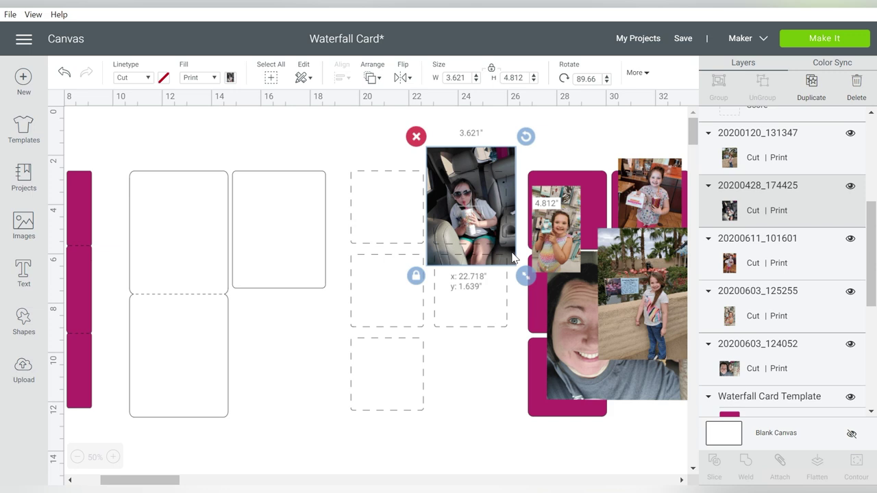
{"action": "left_click_drag", "start_coordinate": [455, 133], "coordinate": [467, 158]}
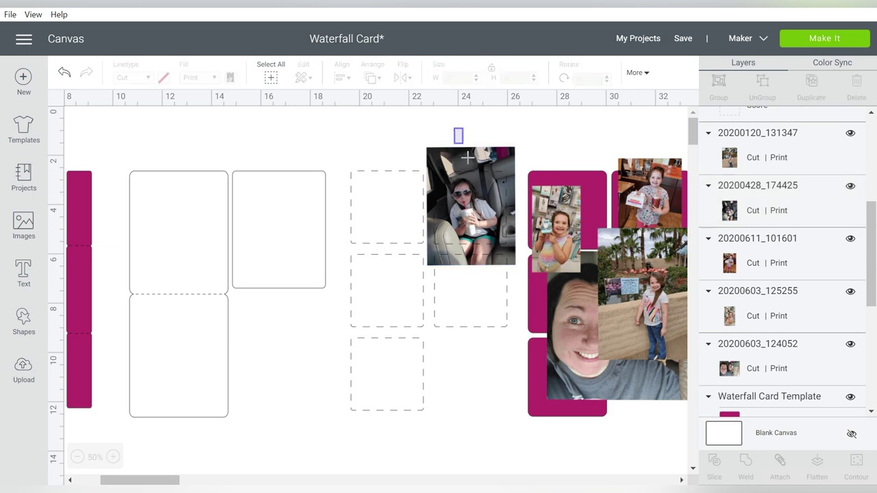
Slice photo 20200428_174425 with its dashed square, delete the leftover pieces and move the cropped photo above the other squares
{"action": "left_click_drag", "start_coordinate": [491, 209], "coordinate": [491, 211]}
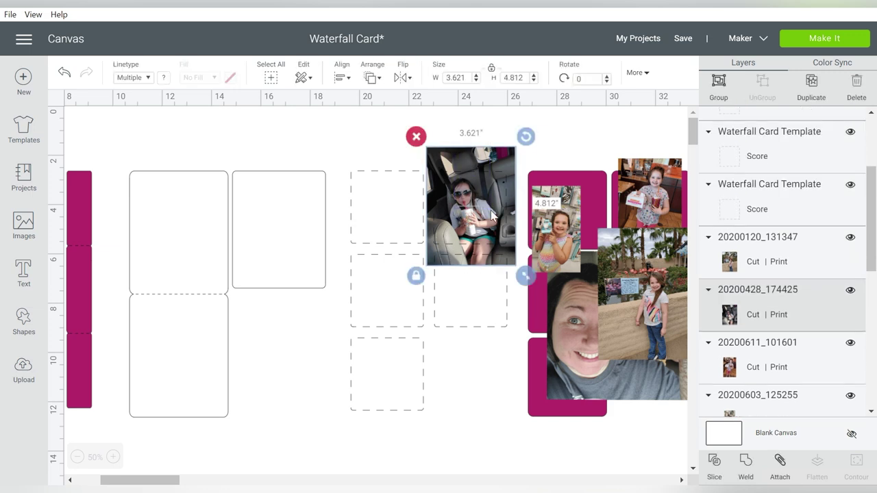
{"action": "left_click", "coordinate": [714, 464]}
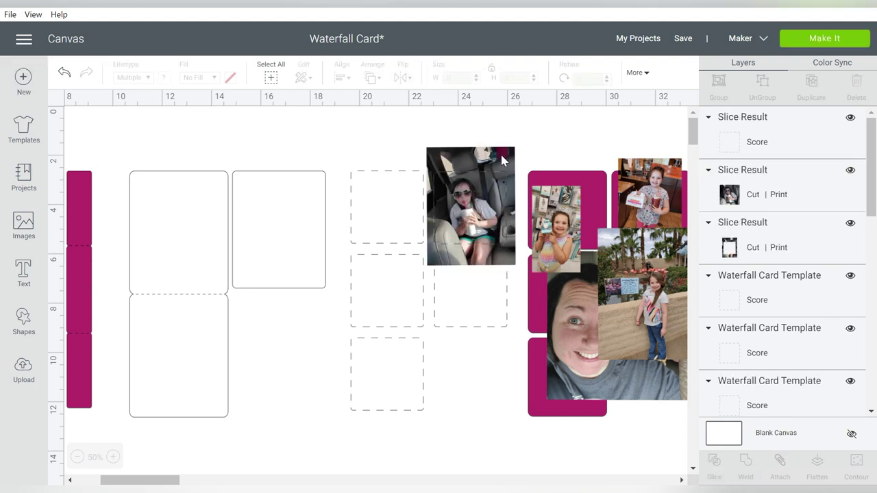
{"action": "left_click", "coordinate": [483, 158]}
{"action": "key", "text": "Delete"}
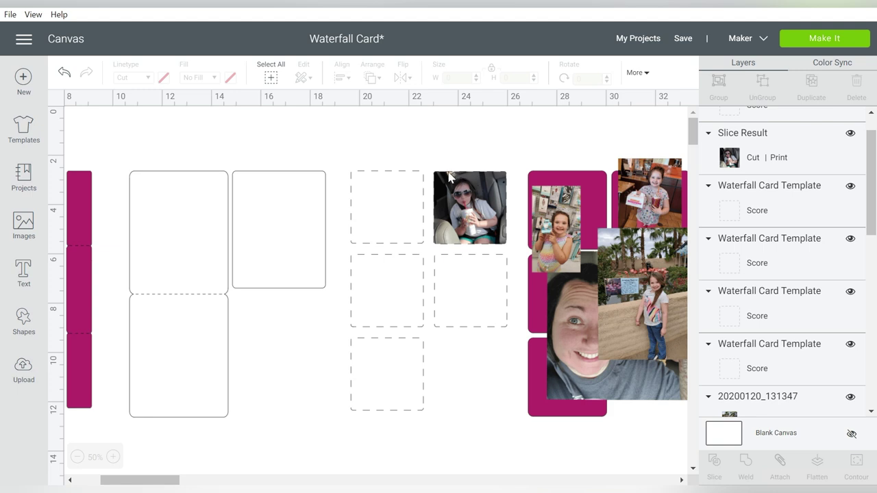
{"action": "left_click_drag", "start_coordinate": [459, 218], "coordinate": [487, 146]}
{"action": "key", "text": "Delete"}
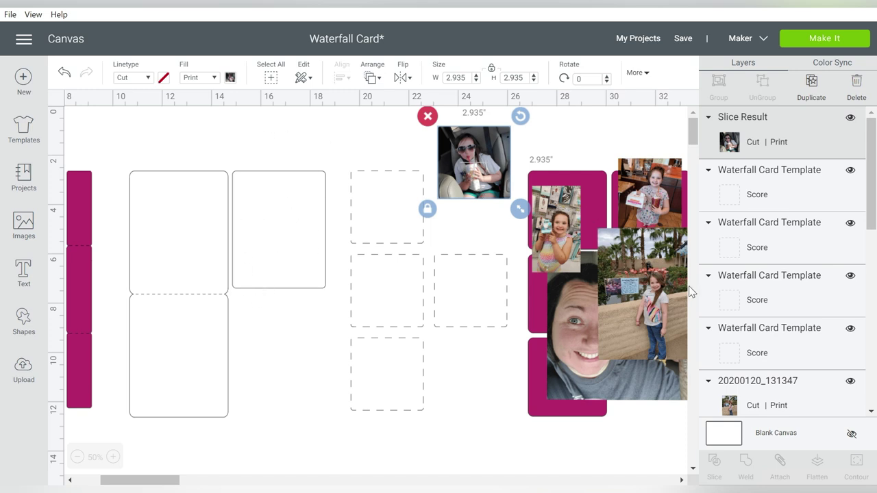
Fit photos 20200120_131347 and 20200603_124052 over the top-left and middle-left dashed squares and slice each to the square shape
{"action": "left_click_drag", "start_coordinate": [691, 292], "coordinate": [436, 203]}
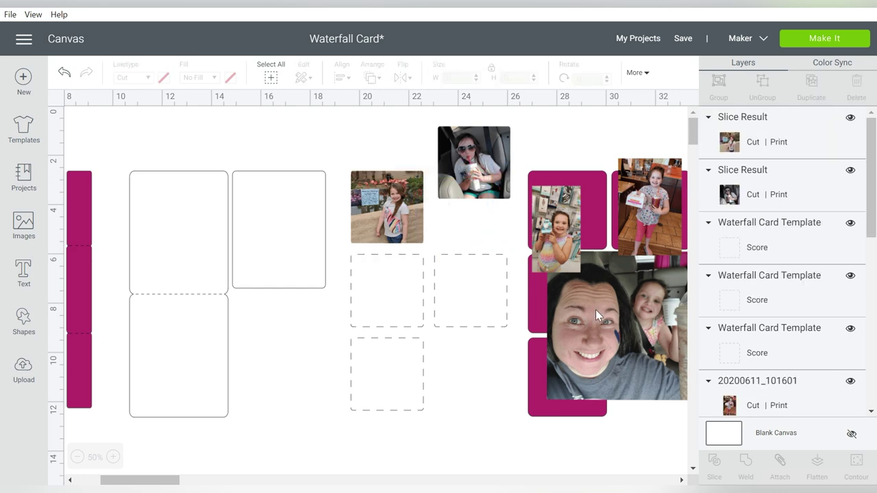
{"action": "left_click_drag", "start_coordinate": [588, 277], "coordinate": [400, 294]}
{"action": "left_click_drag", "start_coordinate": [525, 386], "coordinate": [441, 329]}
{"action": "left_click", "coordinate": [434, 251]}
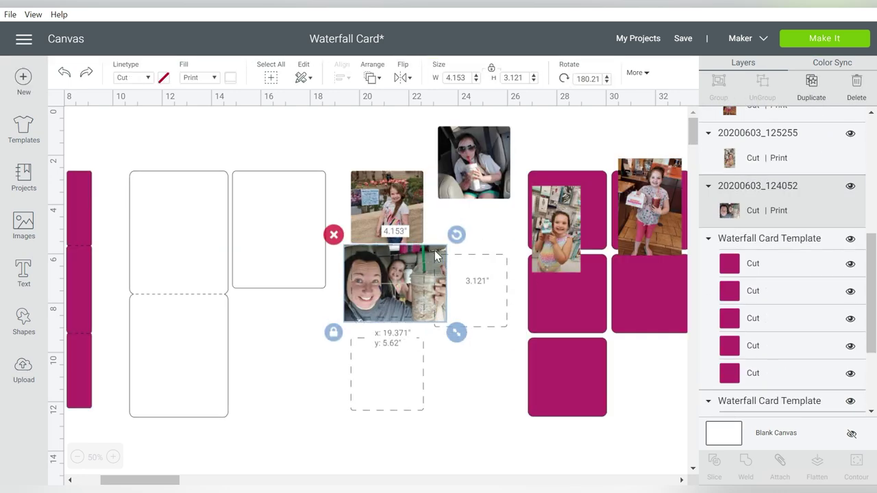
{"action": "left_click", "coordinate": [404, 298]}
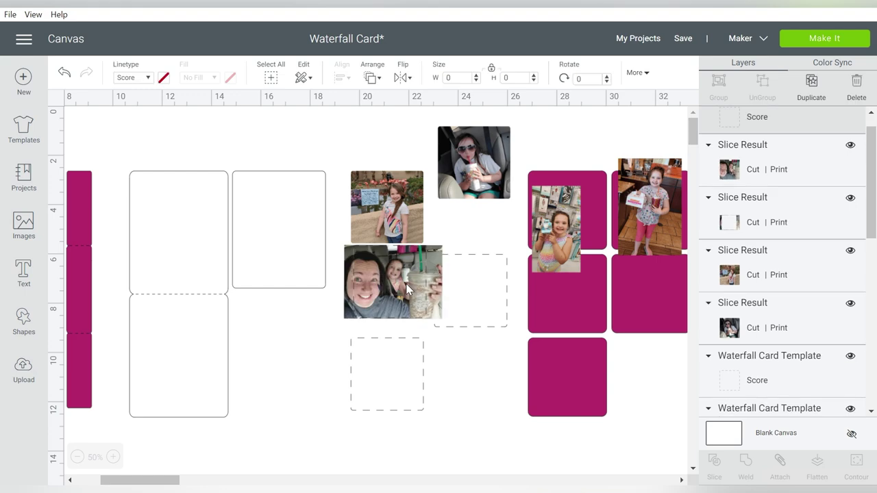
Fit photos 20200603_125255 and 20200611_101601 over the two remaining dashed squares and slice each to the square shape
{"action": "left_click", "coordinate": [555, 226]}
{"action": "left_click_drag", "start_coordinate": [555, 226], "coordinate": [478, 283]}
{"action": "left_click", "coordinate": [480, 281]}
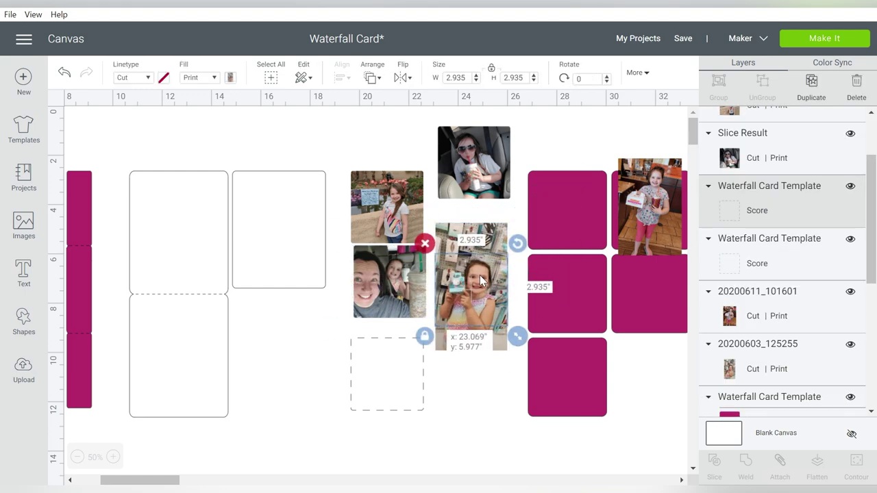
{"action": "left_click", "coordinate": [482, 280], "text": "shift"}
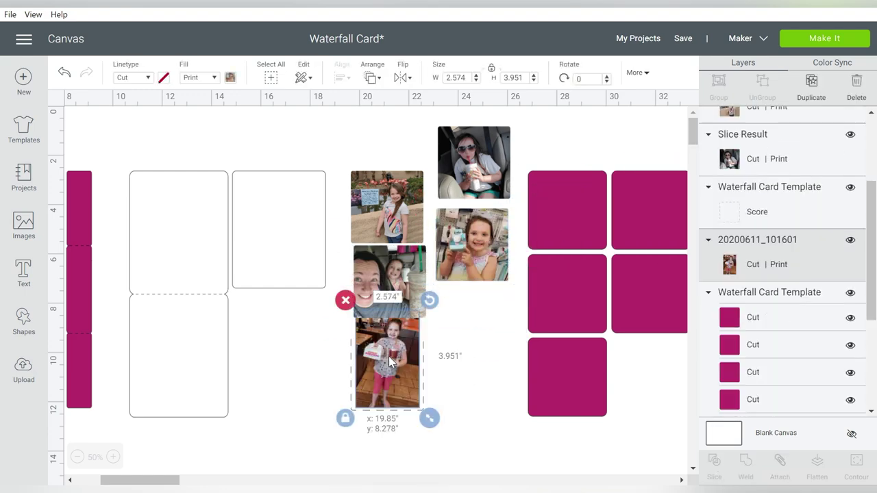
{"action": "left_click_drag", "start_coordinate": [397, 364], "coordinate": [393, 370]}
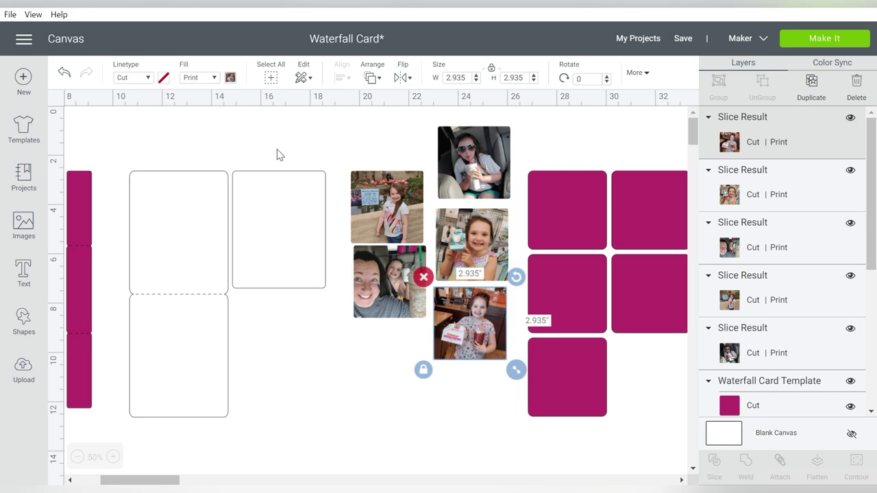
Change the fill of the white cover panel beside the card base to Print with a pattern of small multicoloured dots
{"action": "left_click", "coordinate": [281, 209]}
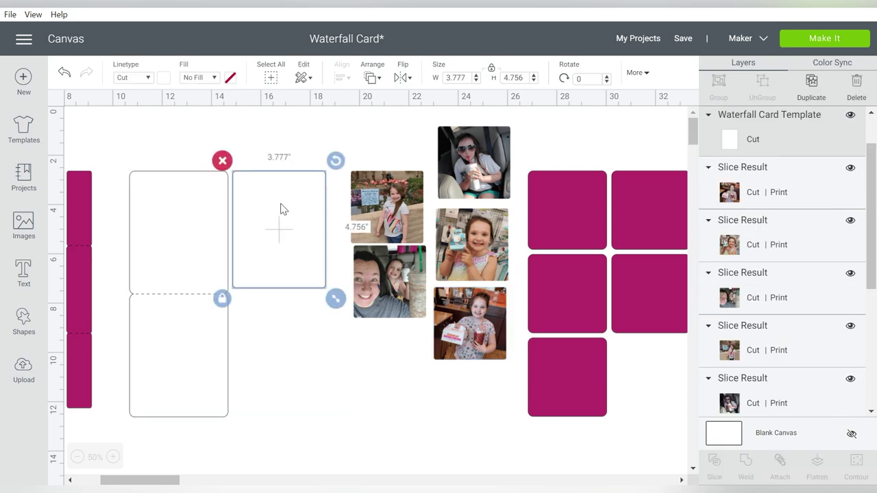
{"action": "left_click", "coordinate": [198, 78]}
{"action": "left_click", "coordinate": [195, 103]}
{"action": "left_click", "coordinate": [230, 77]}
{"action": "left_click", "coordinate": [294, 128]}
{"action": "left_click", "coordinate": [274, 165]}
{"action": "scroll", "coordinate": [358, 271], "scroll_direction": "down", "scroll_amount": 5}
{"action": "scroll", "coordinate": [358, 271], "scroll_direction": "down", "scroll_amount": 5}
{"action": "left_click", "coordinate": [255, 227]}
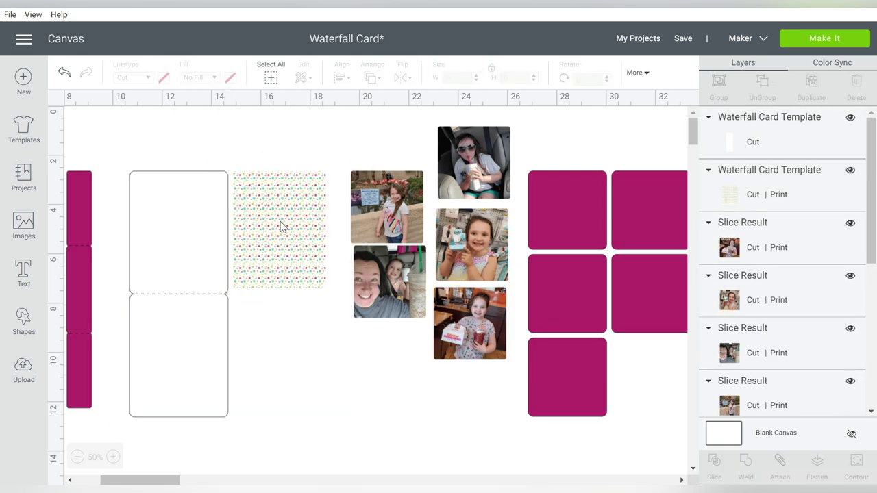
Browse other print patterns for the cover panel and apply the multicoloured glitter stripes
{"action": "left_click", "coordinate": [113, 457]}
{"action": "left_click", "coordinate": [230, 77]}
{"action": "scroll", "coordinate": [358, 272], "scroll_direction": "down", "scroll_amount": 5}
{"action": "left_click", "coordinate": [299, 269]}
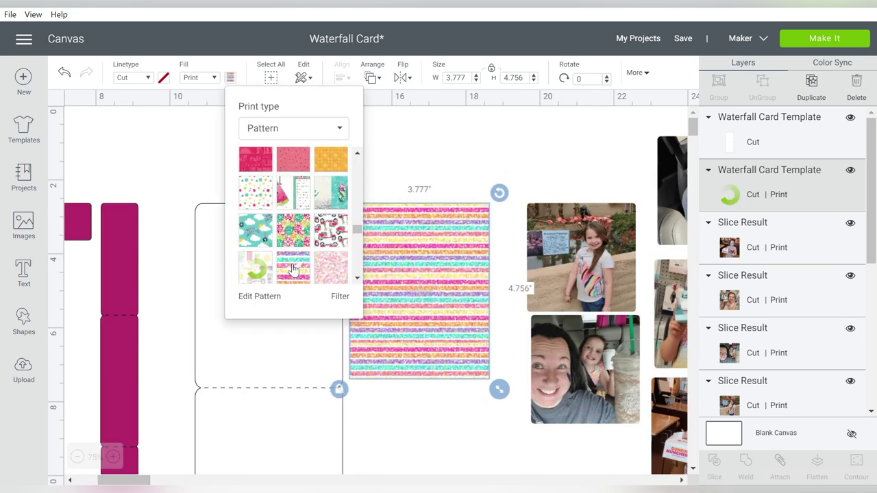
{"action": "scroll", "coordinate": [358, 270], "scroll_direction": "down", "scroll_amount": 3}
{"action": "scroll", "coordinate": [358, 271], "scroll_direction": "down", "scroll_amount": 6}
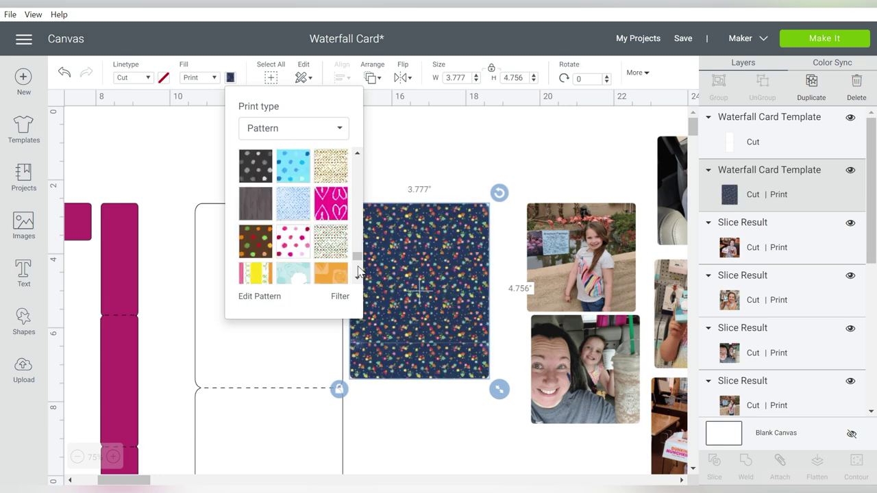
{"action": "scroll", "coordinate": [358, 272], "scroll_direction": "up", "scroll_amount": 10}
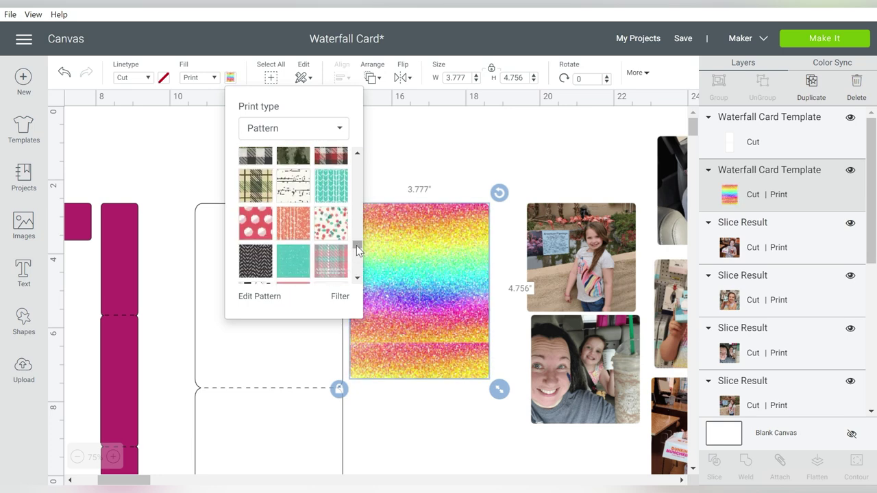
{"action": "scroll", "coordinate": [293, 177], "scroll_direction": "down", "scroll_amount": 3}
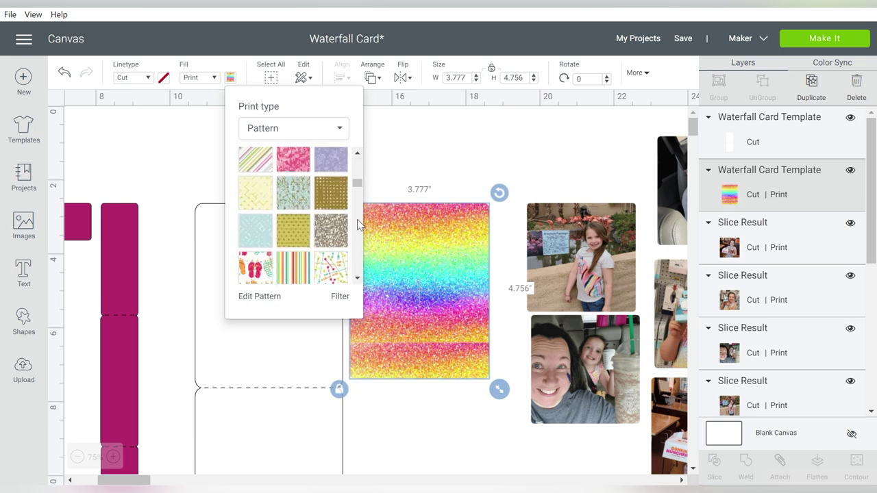
{"action": "left_click", "coordinate": [287, 180]}
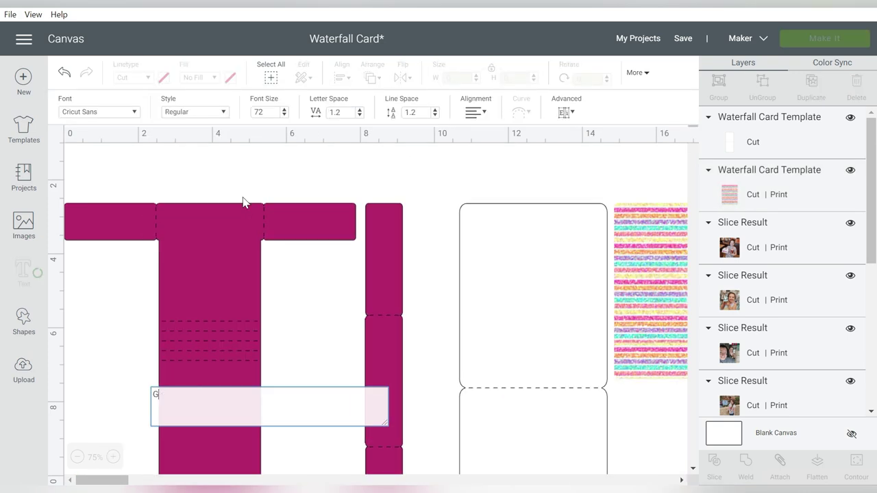
Add the two-line text "Girls Just" / "Wanna Have" and a separate text "FUN"
{"action": "type", "text": "Girls Just"}
{"action": "key", "text": "Return"}
{"action": "type", "text": "Wanna Have"}
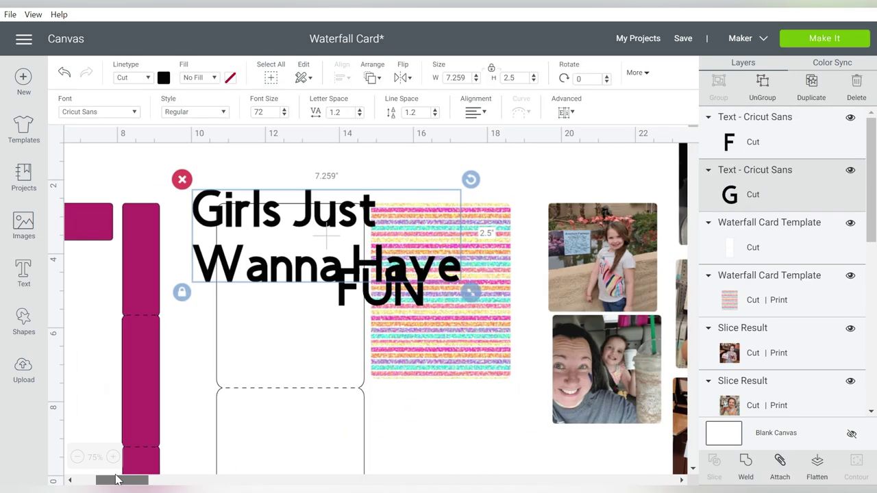
Set the two-line text to 212 Moon Child Caps with line space -3 and shrink it to about 4.5 x 1.5 inches
{"action": "left_click", "coordinate": [98, 112]}
{"action": "left_click", "coordinate": [109, 144]}
{"action": "left_click", "coordinate": [435, 115]}
{"action": "left_click", "coordinate": [411, 112]}
{"action": "left_click_drag", "start_coordinate": [414, 283], "coordinate": [372, 255]}
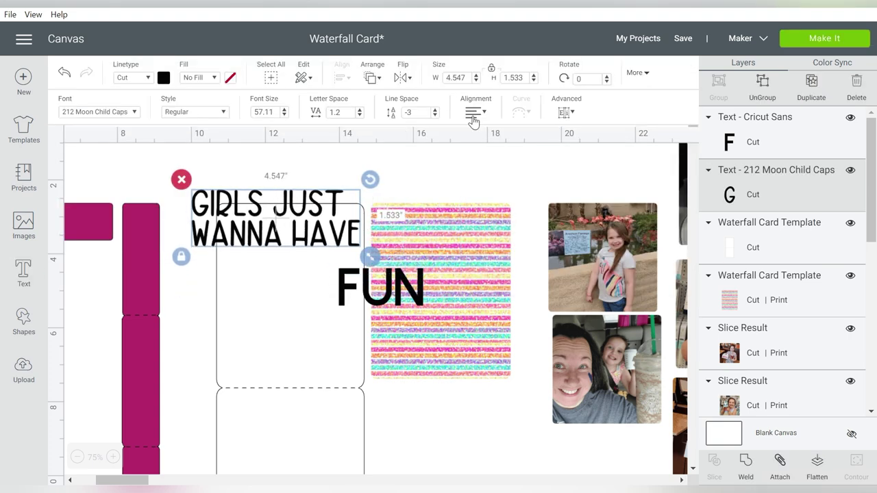
Centre the two-line text, place it on the striped panel and rotate the panel to landscape orientation
{"action": "left_click_drag", "start_coordinate": [288, 226], "coordinate": [445, 267]}
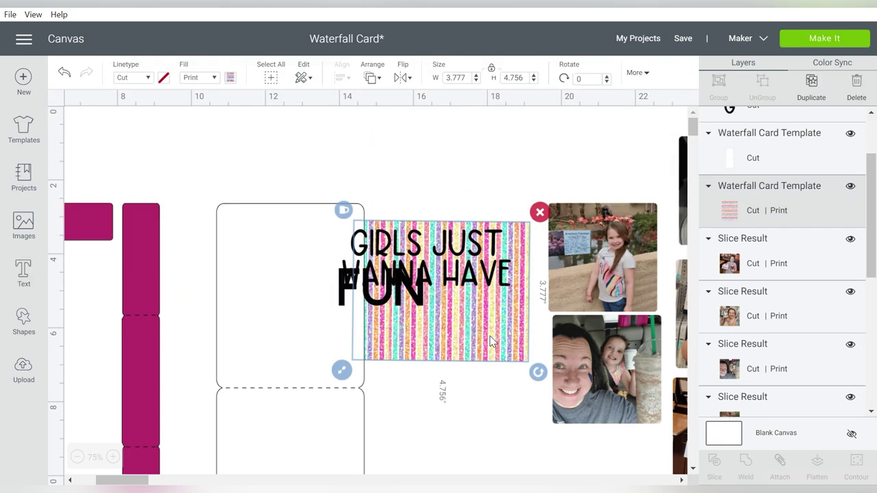
{"action": "left_click", "coordinate": [424, 243]}
{"action": "left_click_drag", "start_coordinate": [519, 313], "coordinate": [527, 298]}
Change the font of the "FUN" text to the system font ResotYg
{"action": "left_click", "coordinate": [425, 319]}
{"action": "left_click", "coordinate": [120, 115]}
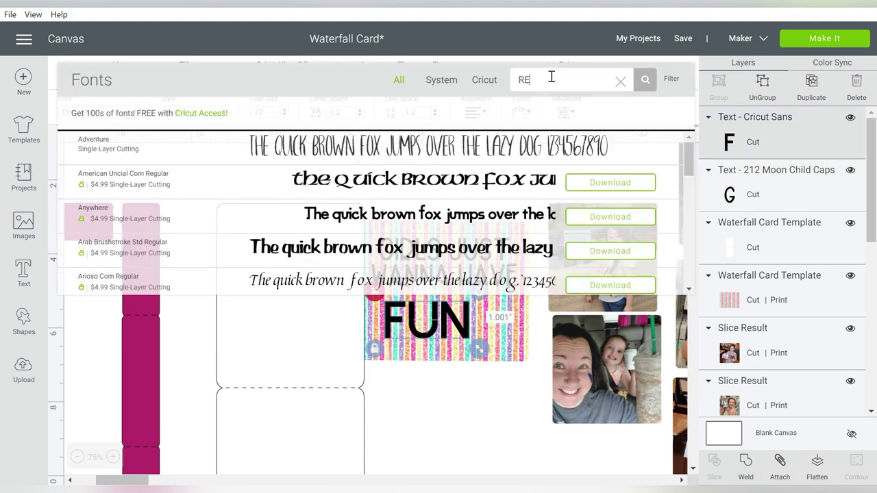
{"action": "left_click", "coordinate": [442, 80]}
{"action": "scroll", "coordinate": [687, 233], "scroll_direction": "down", "scroll_amount": 5}
{"action": "scroll", "coordinate": [688, 233], "scroll_direction": "down", "scroll_amount": 3}
{"action": "left_click", "coordinate": [411, 250]}
Resize "FUN" to about 3.9 x 1.1 inches and position it on the striped panel directly below the two-line text
{"action": "left_click_drag", "start_coordinate": [501, 157], "coordinate": [431, 372]}
{"action": "left_click_drag", "start_coordinate": [453, 275], "coordinate": [488, 219]}
{"action": "left_click", "coordinate": [473, 254]}
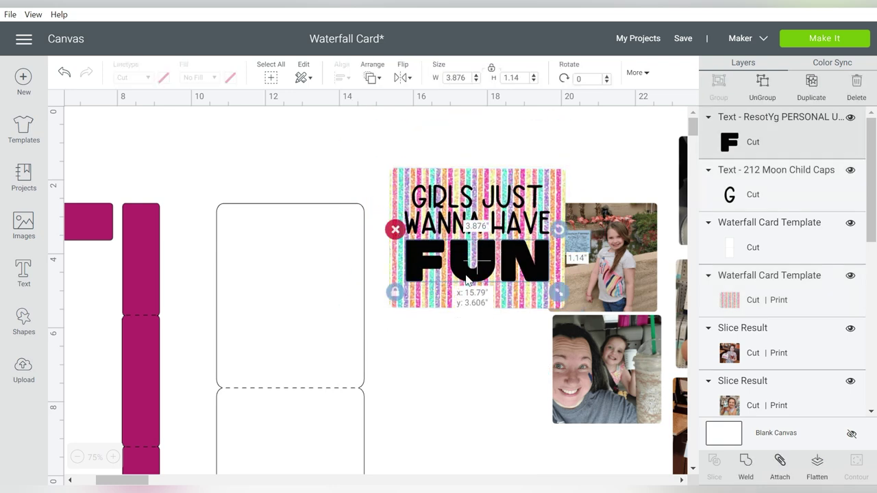
Recolour both texts navy blue, group them and select the striped panel together with the group
{"action": "left_click", "coordinate": [480, 198], "text": "shift"}
{"action": "left_click", "coordinate": [163, 78]}
{"action": "left_click", "coordinate": [229, 125]}
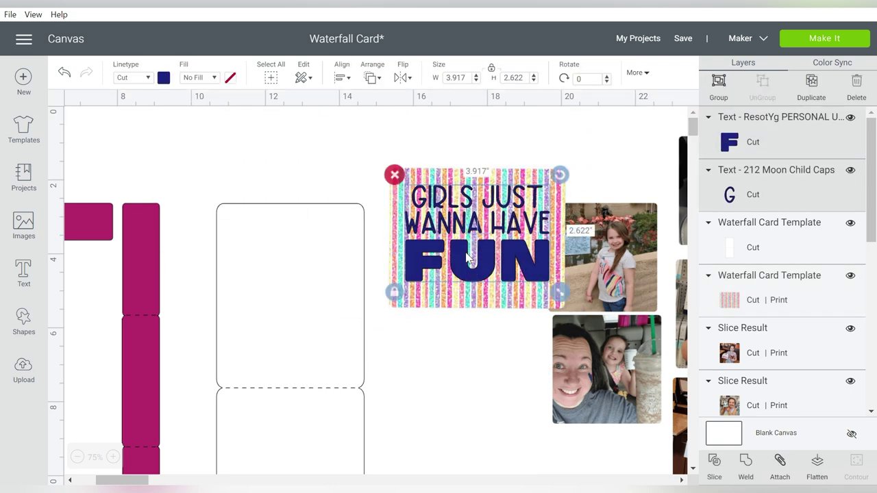
{"action": "left_click", "coordinate": [768, 288], "text": "shift"}
{"action": "left_click", "coordinate": [817, 462]}
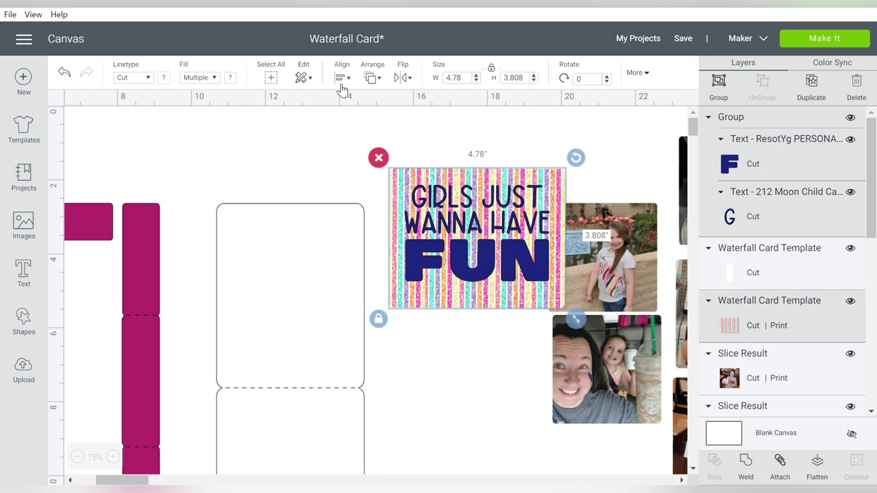